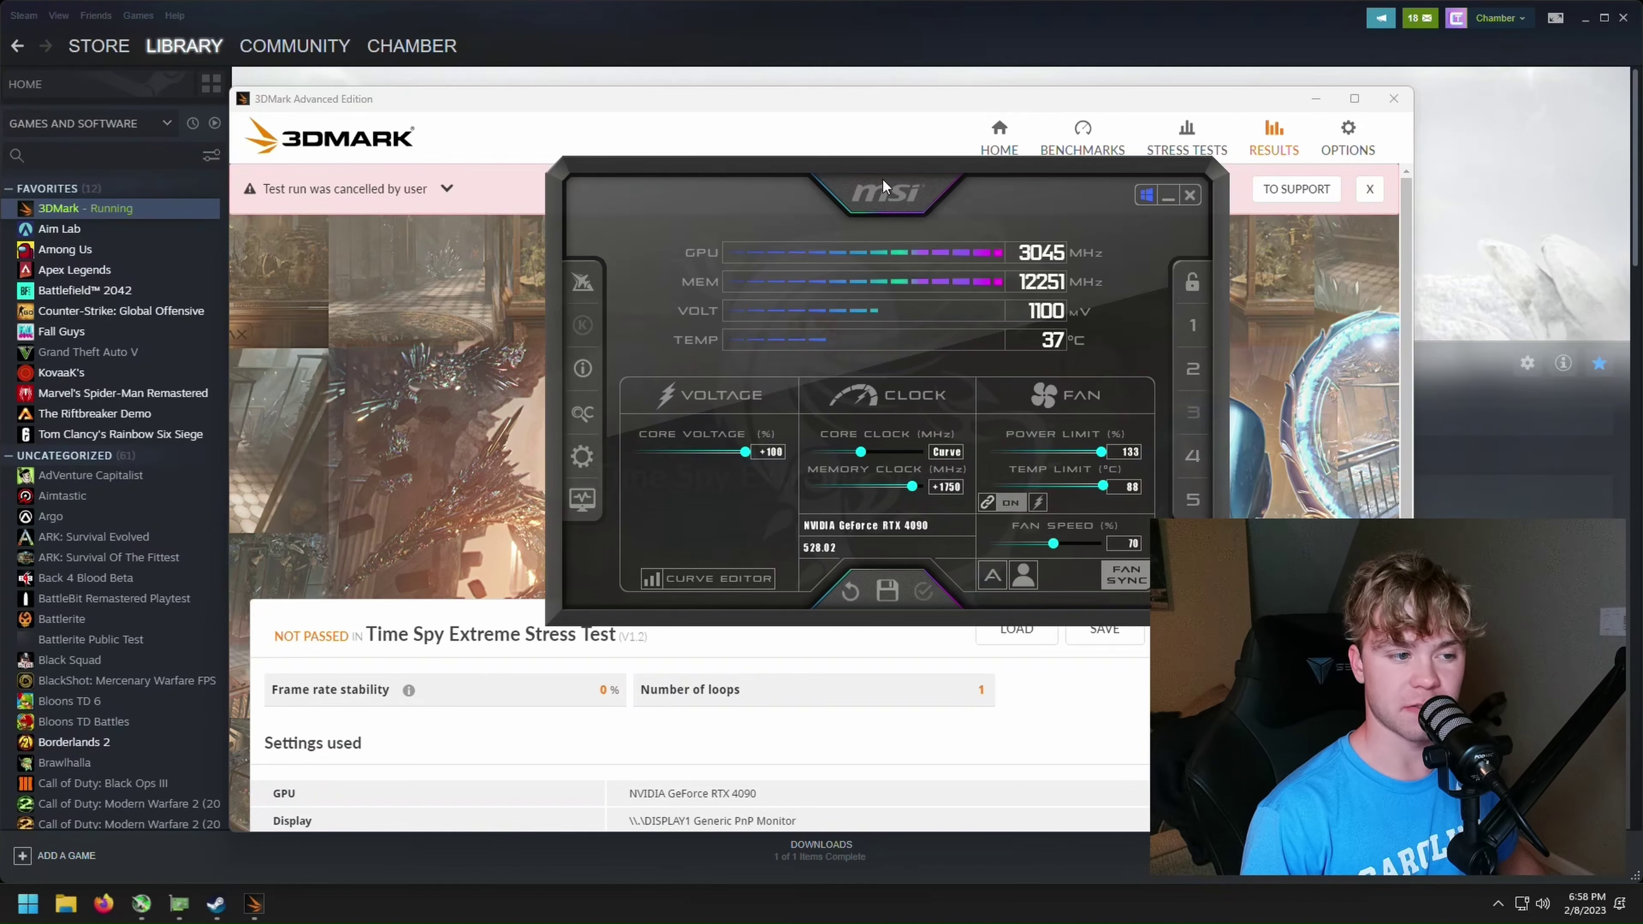
# Show Afterburner's voltage/frequency curve, with +165 at 1100 mV, over the 3DMark window
pyautogui.moveTo(882, 178); pyautogui.dragTo(782, 169)
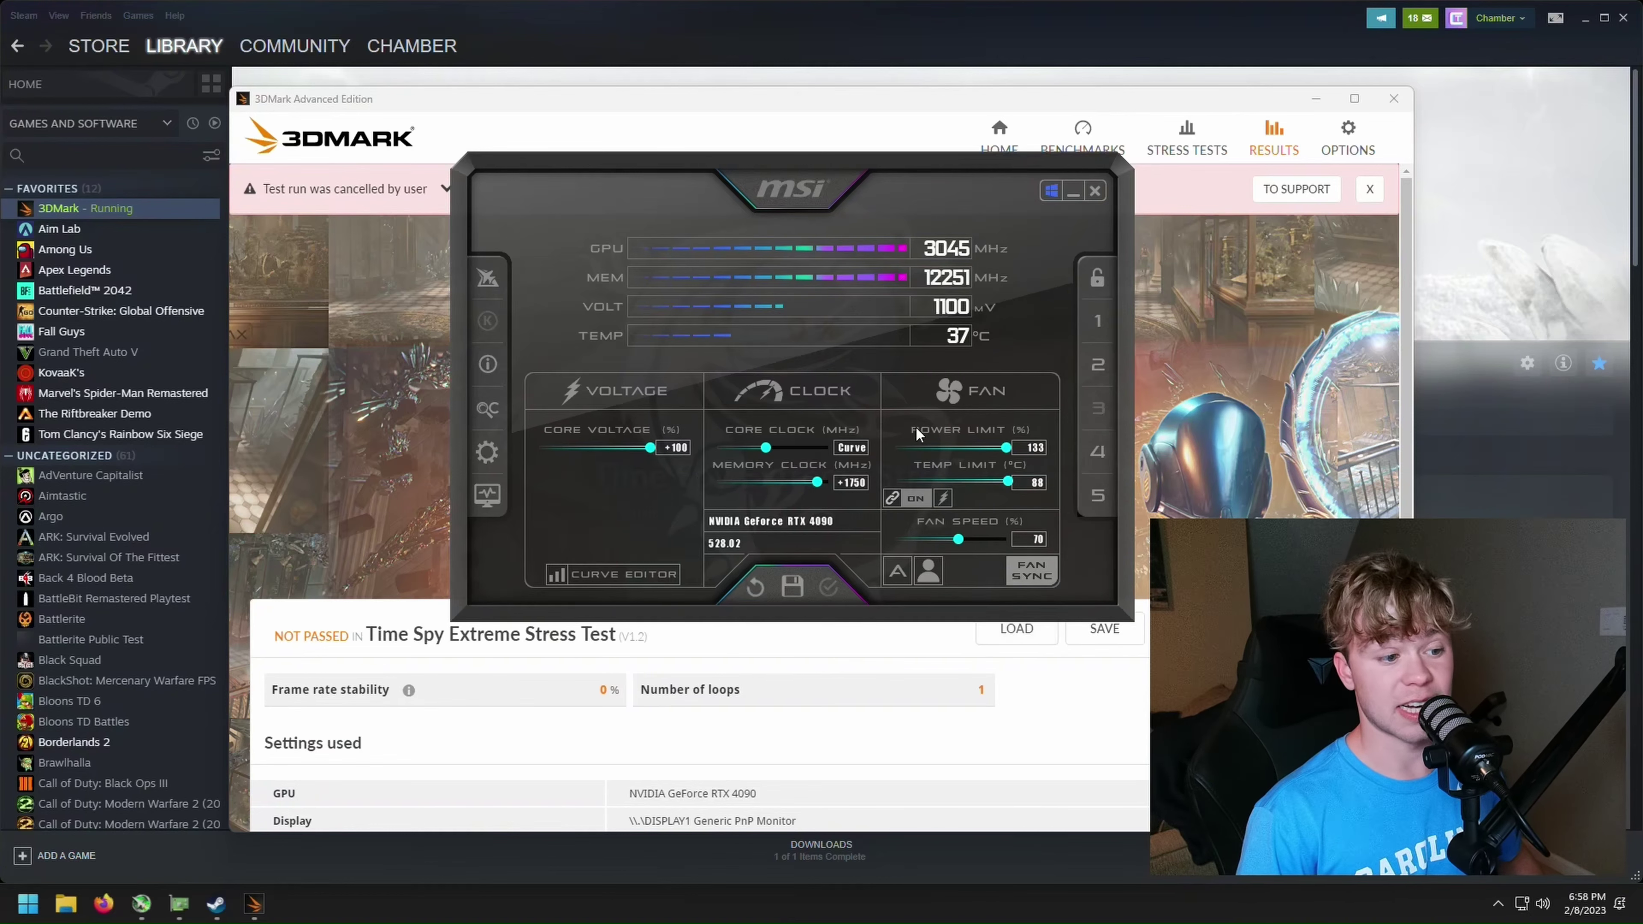
pyautogui.hotkey('ctrl', 'f')
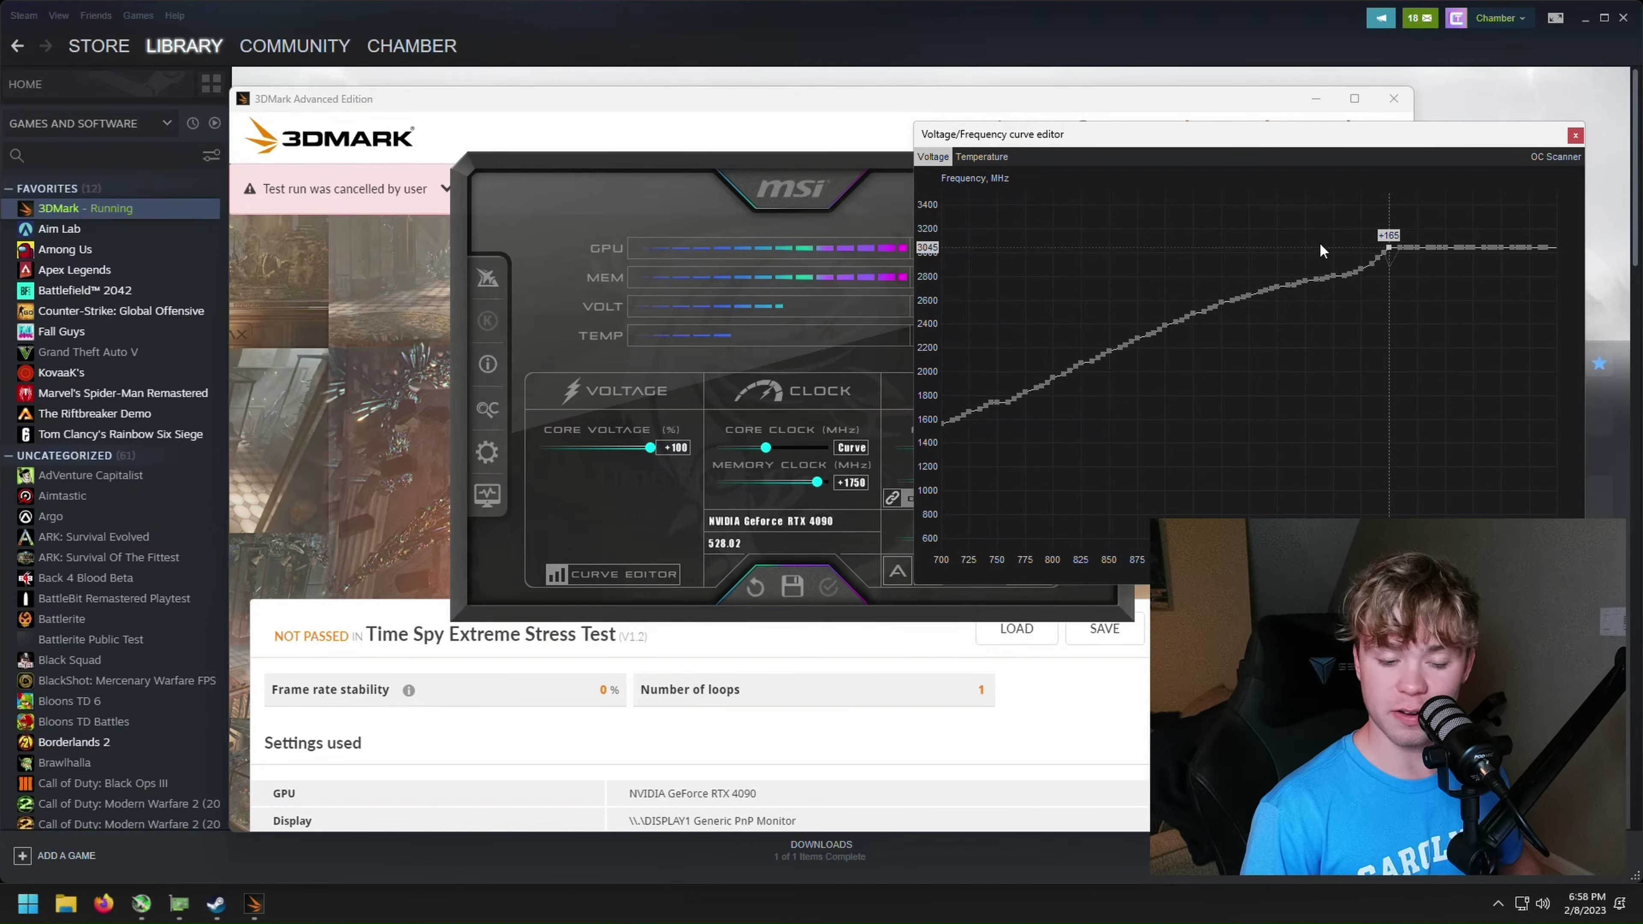
pyautogui.moveTo(1274, 144); pyautogui.dragTo(778, 123)
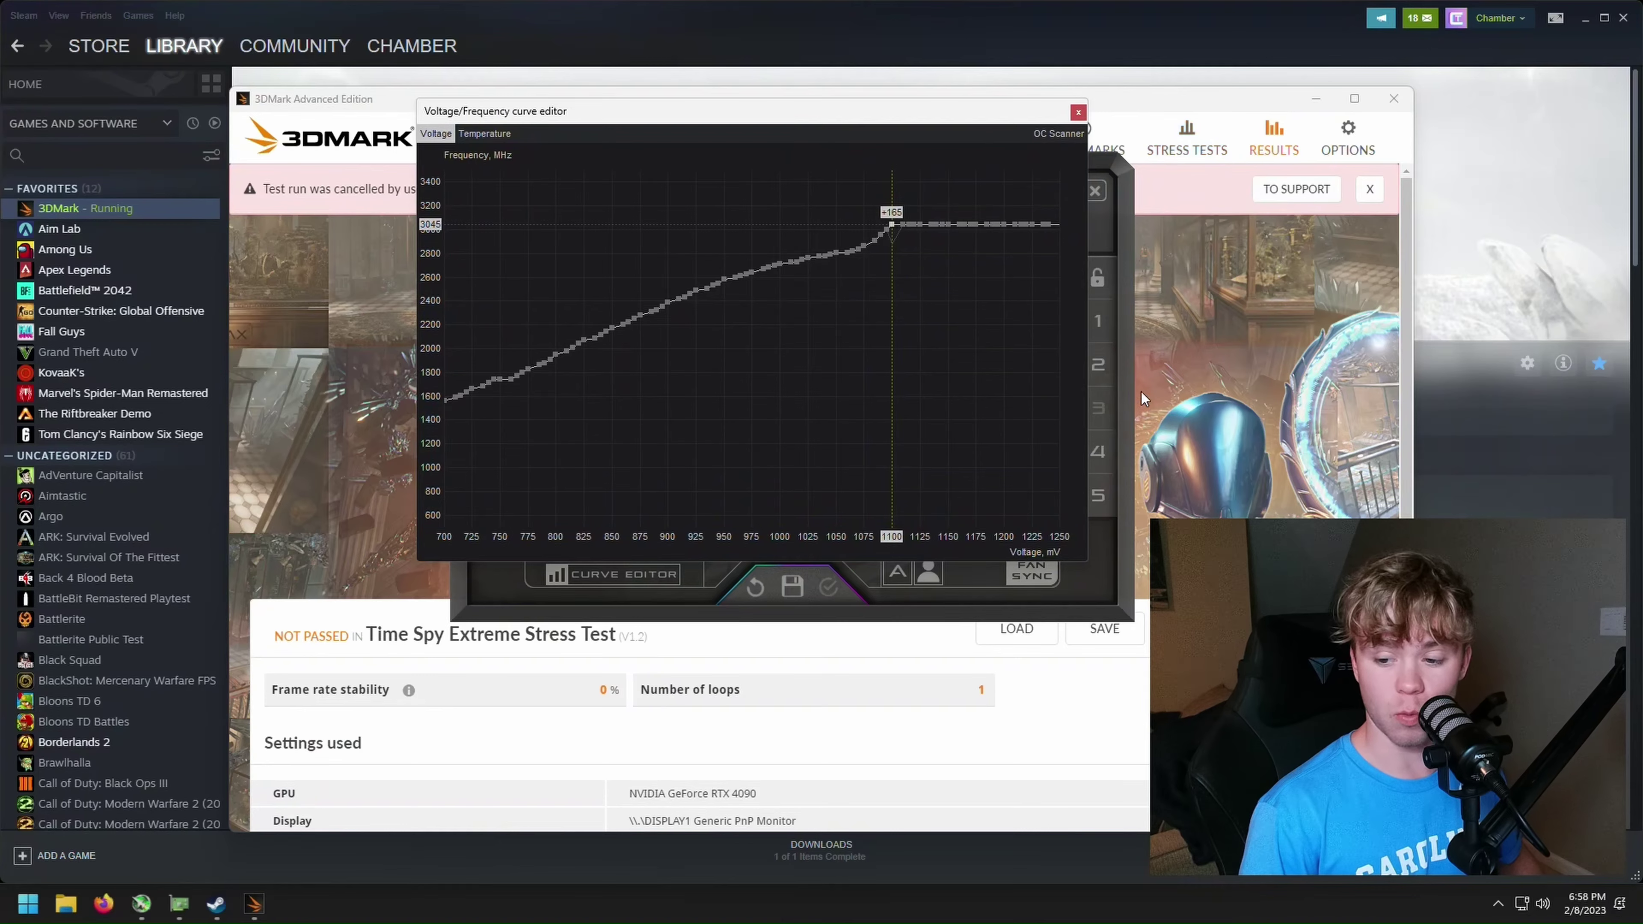
# Close the curve editor and MSI Afterburner, and switch 3DMark to the Stress Tests page
pyautogui.click(1078, 114)
pyautogui.click(1093, 189)
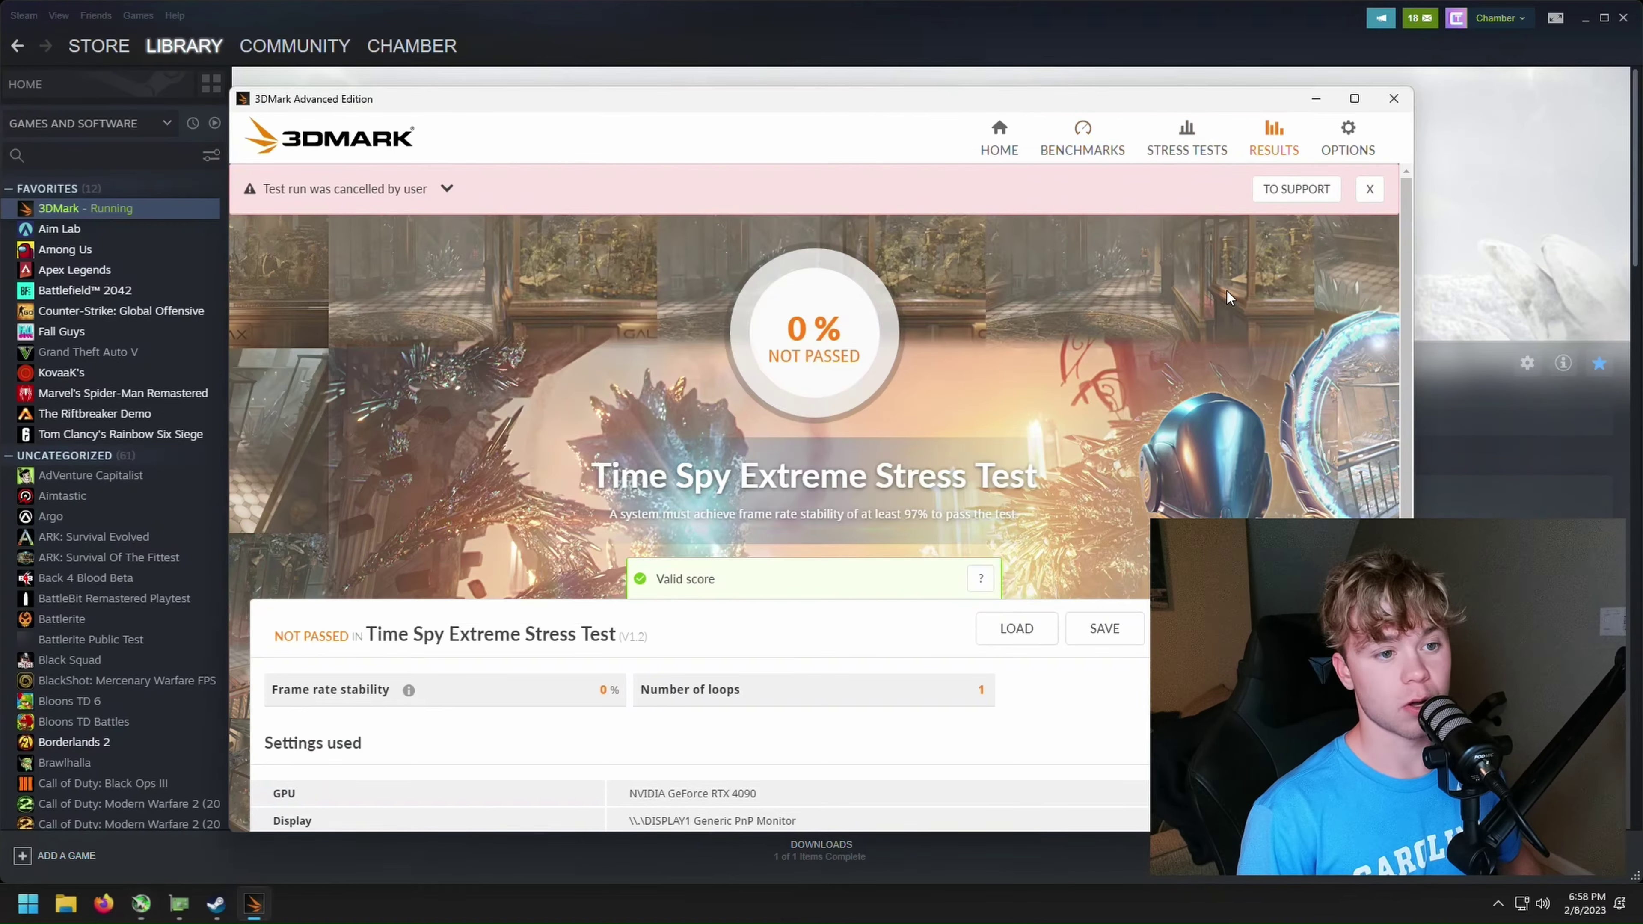
pyautogui.click(1186, 144)
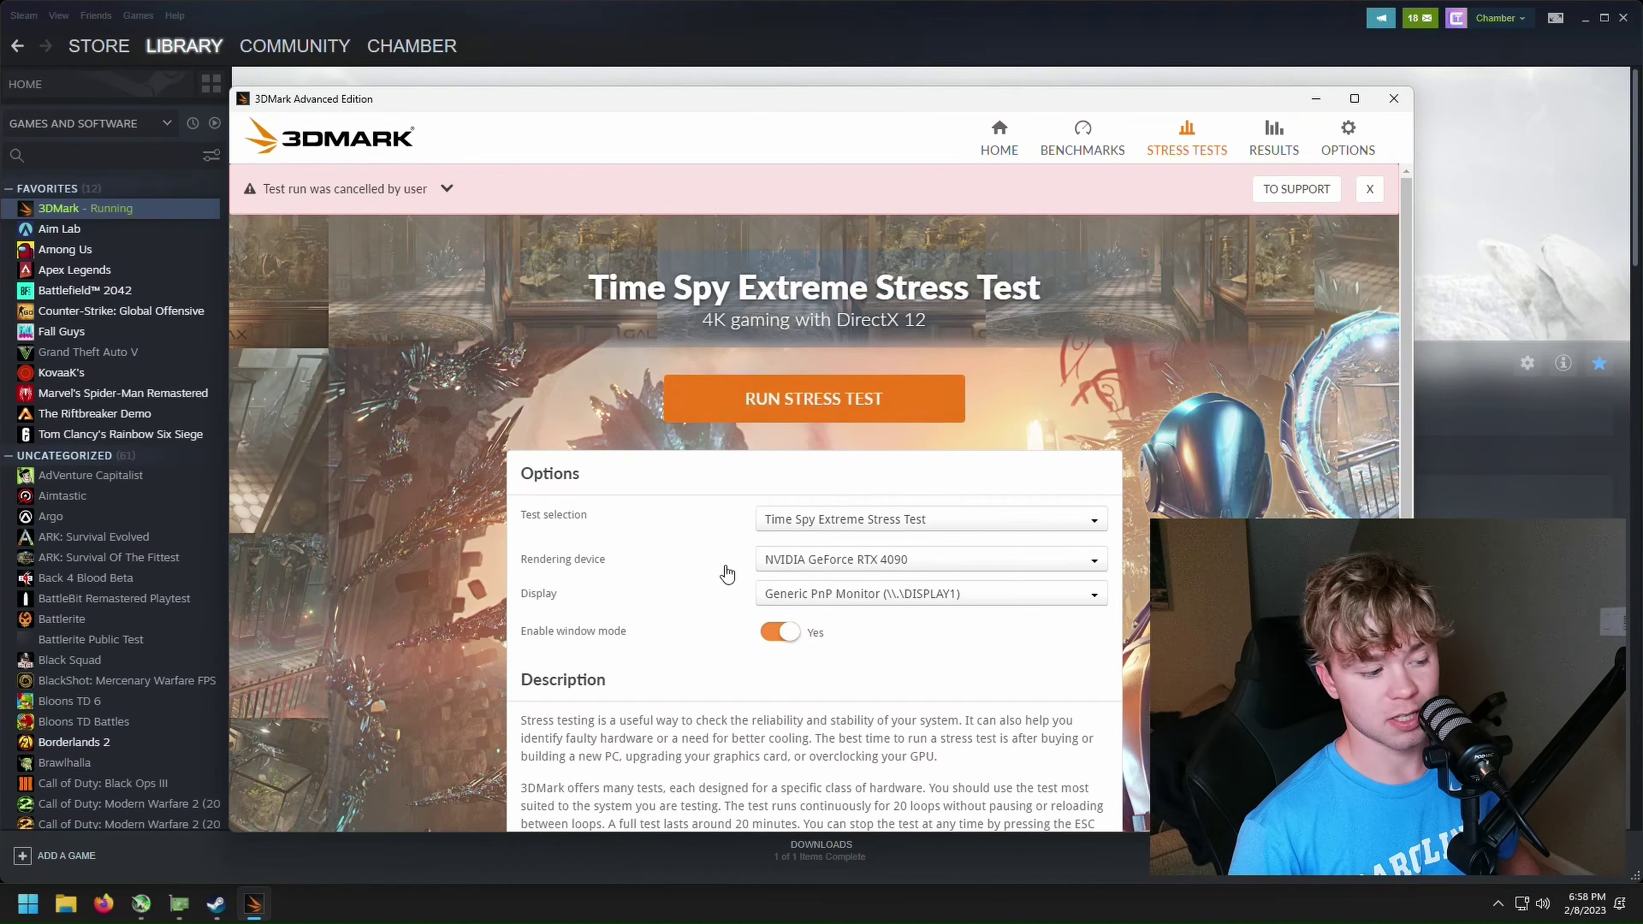
# Check GPU-Z's sensor and advanced card readings, then return to 3DMark's Time Spy Extreme page
pyautogui.click(179, 904)
pyautogui.click(725, 261)
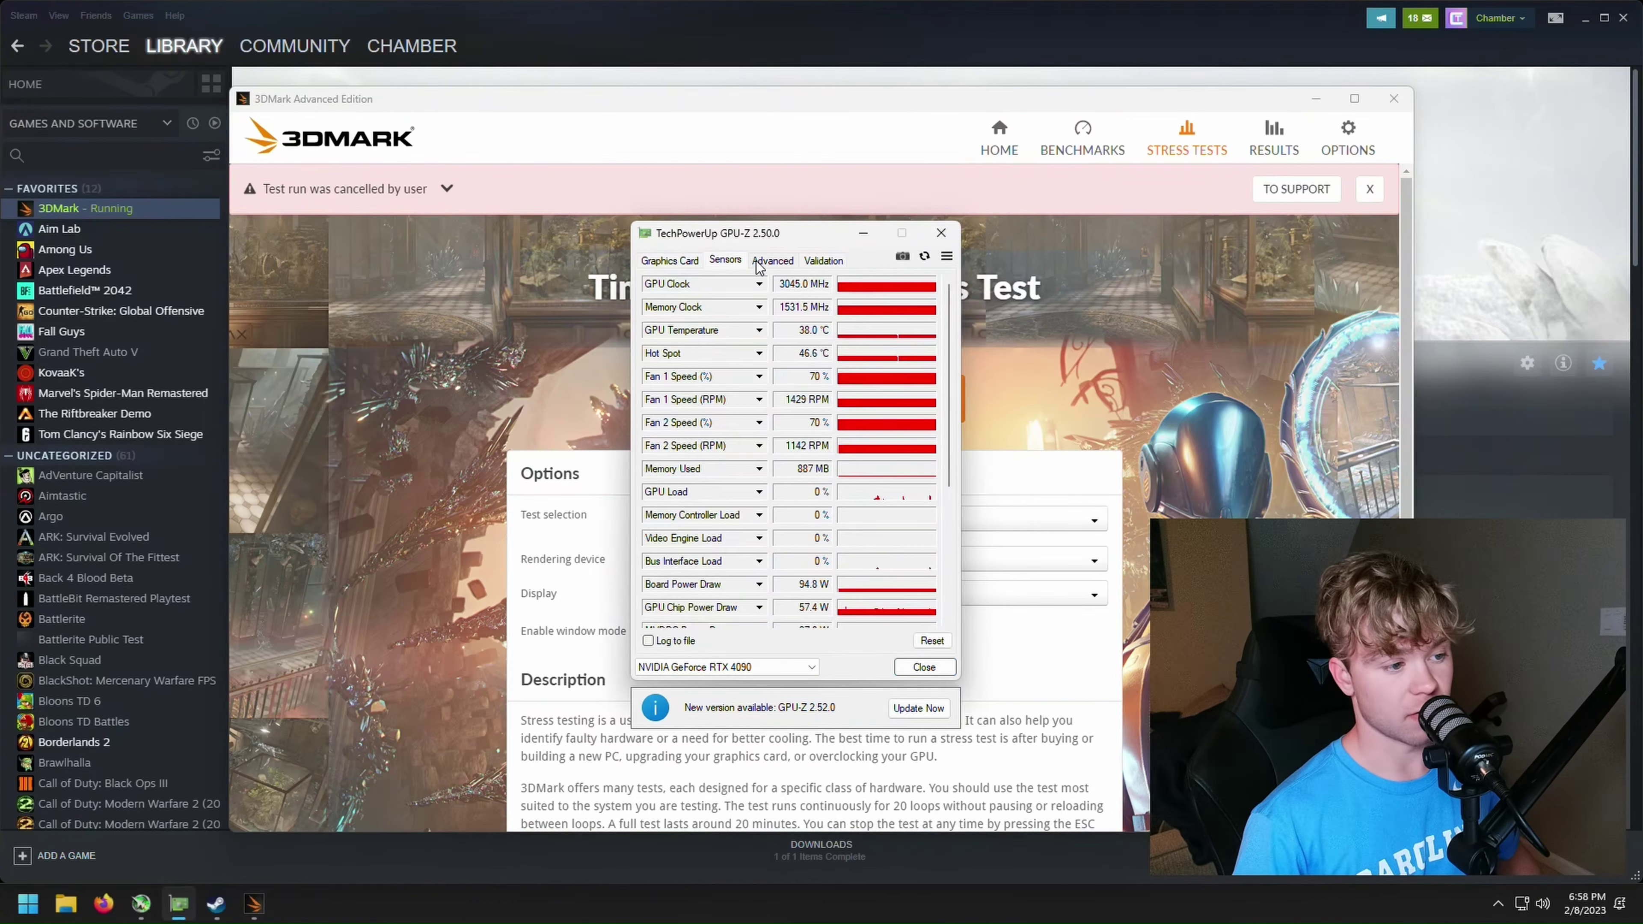
pyautogui.click(766, 260)
pyautogui.click(725, 261)
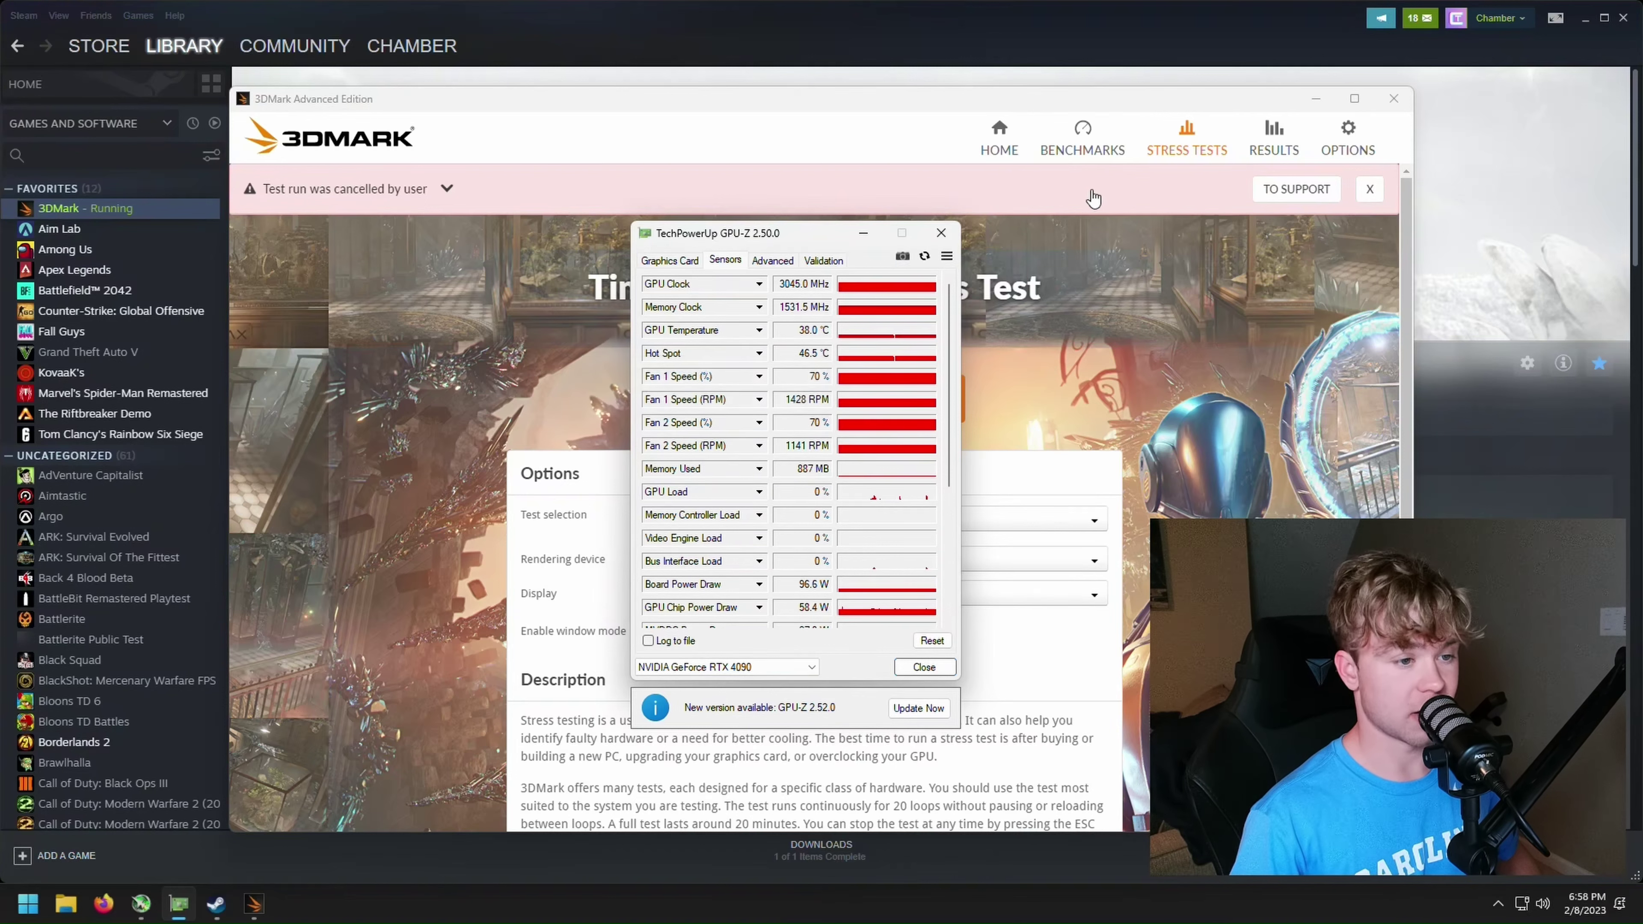
pyautogui.hotkey('alt', 'Tab')
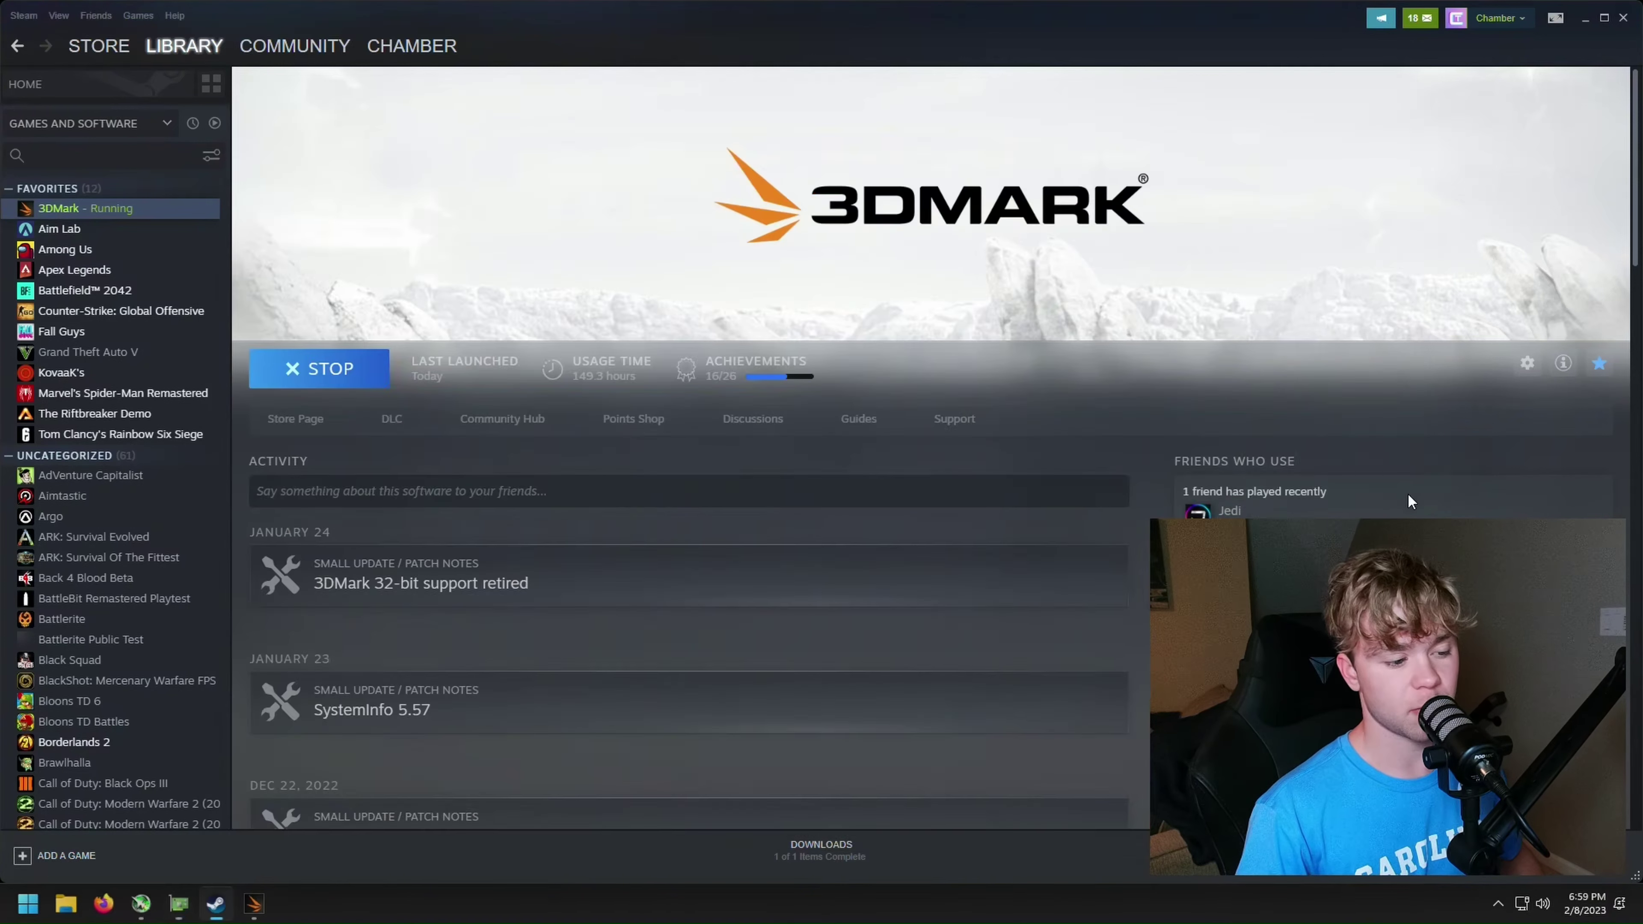
pyautogui.click(253, 905)
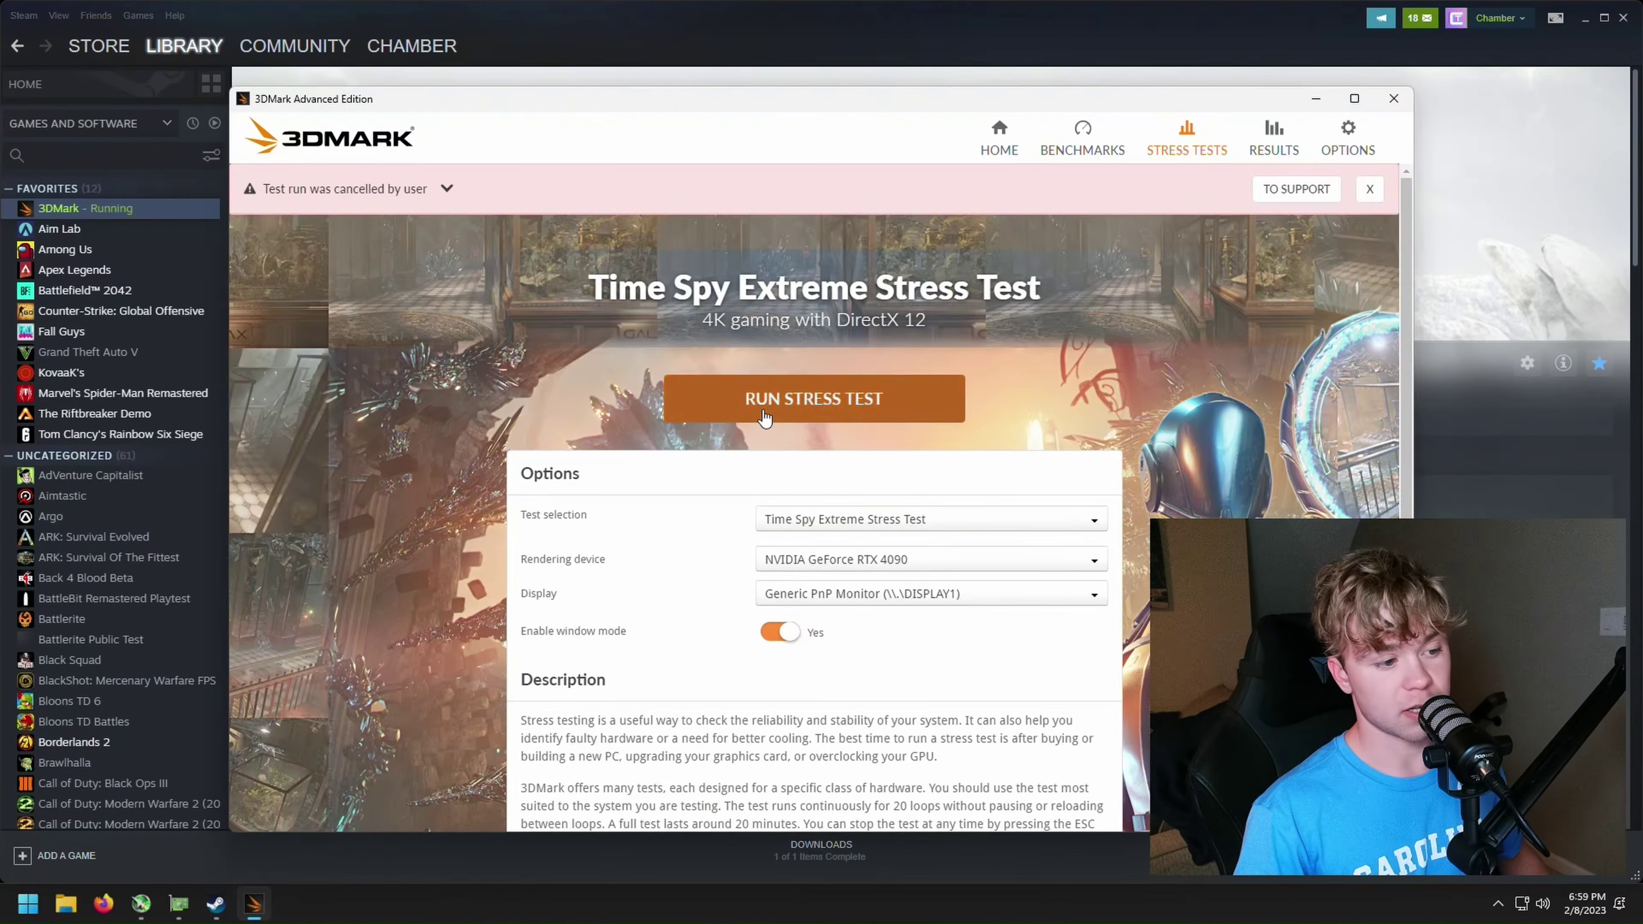
# Run the Time Spy Extreme stress test while GPU-Z sensors show about 2955 MHz, 85 °C, 530 W
pyautogui.click(776, 399)
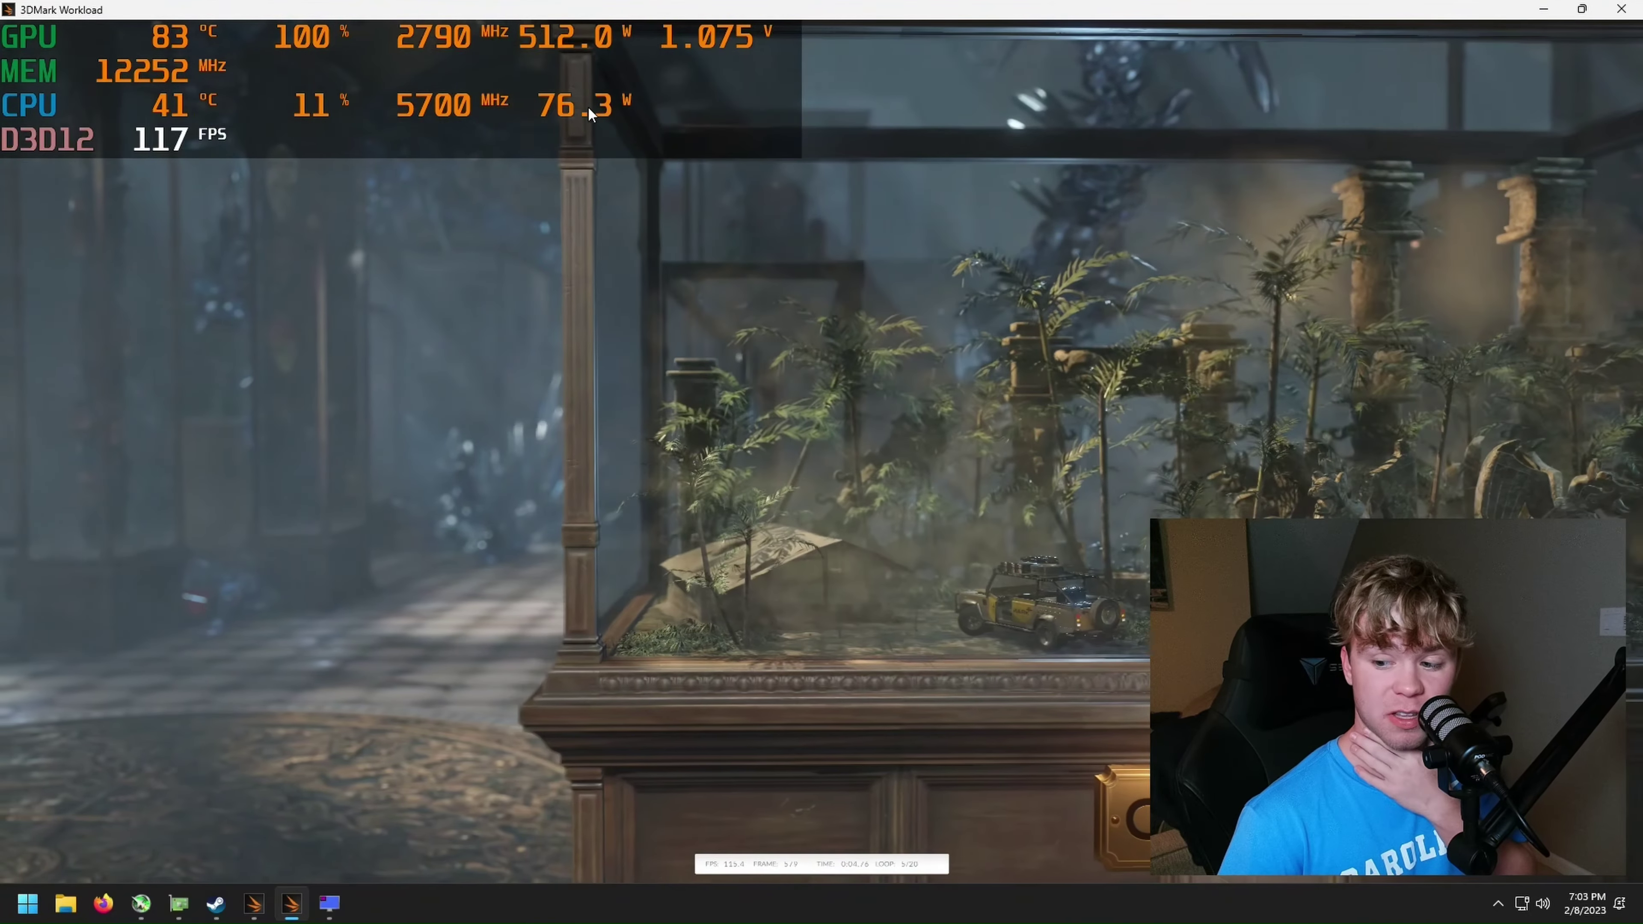
pyautogui.click(178, 903)
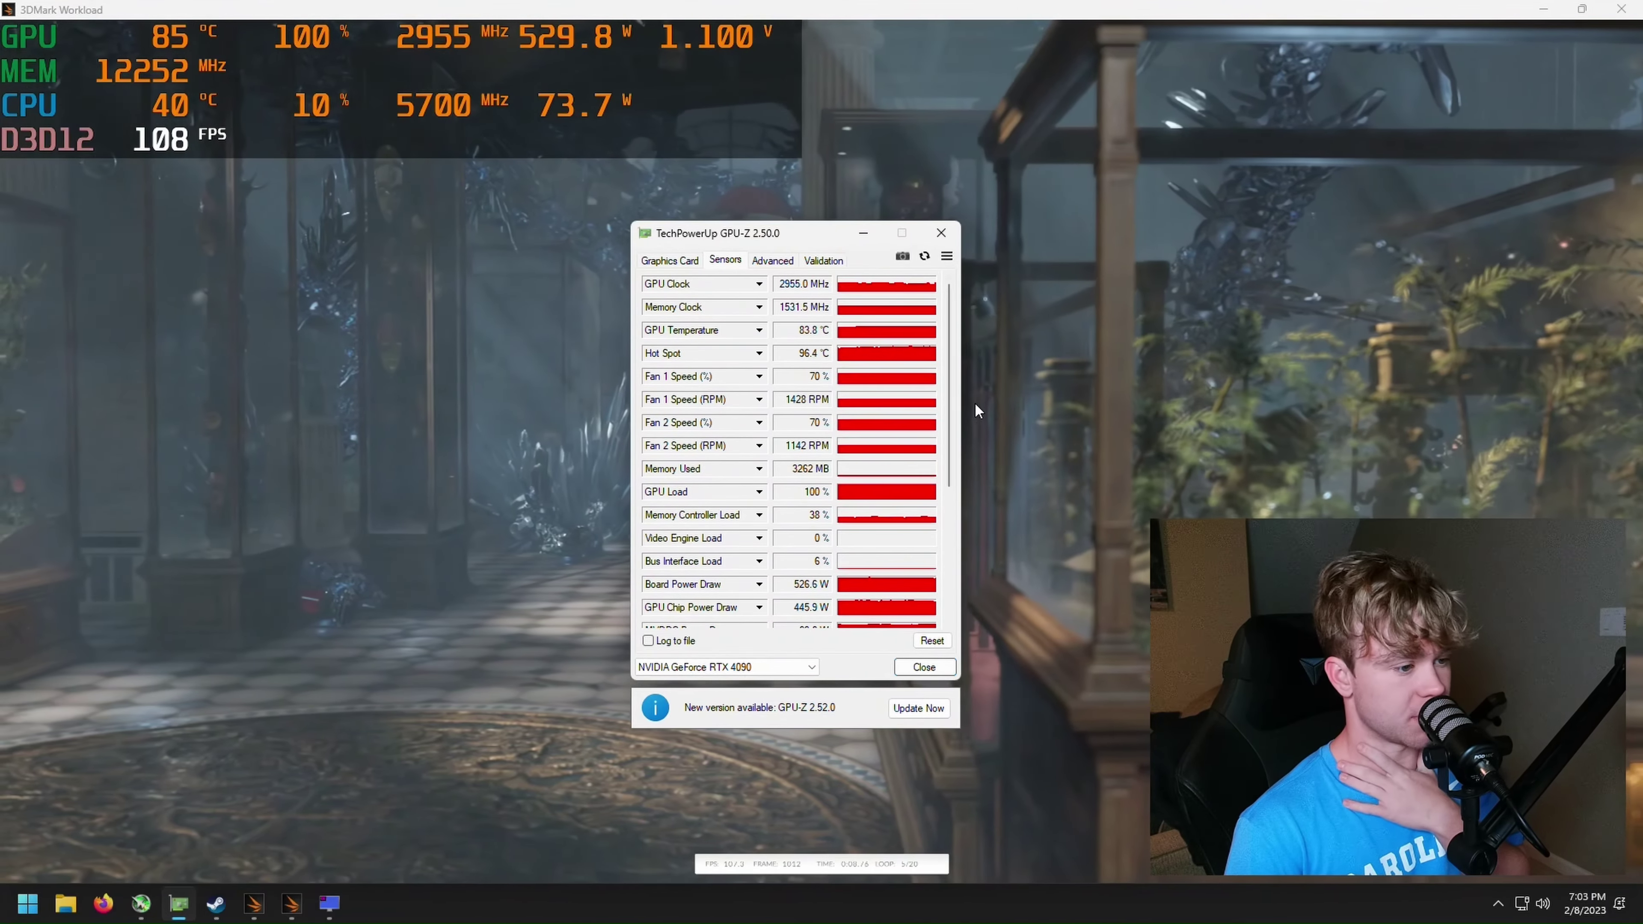
pyautogui.scroll(1, 946, 411)
pyautogui.moveTo(946, 411)
pyautogui.mouseDown()
pyautogui.moveTo(935, 539)
pyautogui.moveTo(932, 416)
pyautogui.mouseUp()
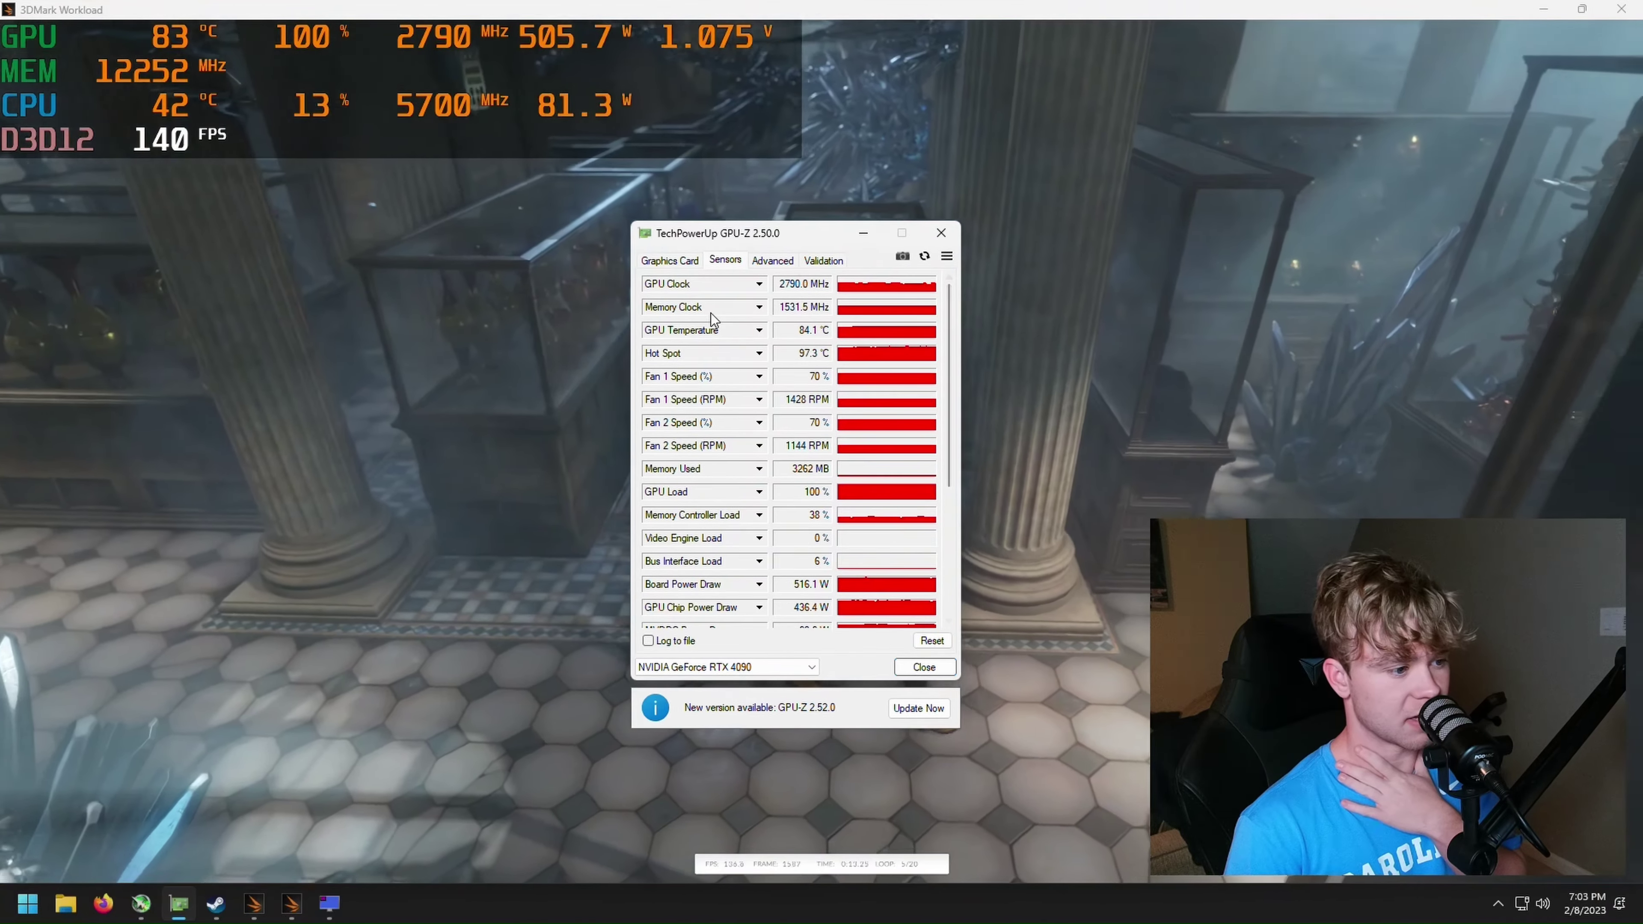
pyautogui.moveTo(705, 310)
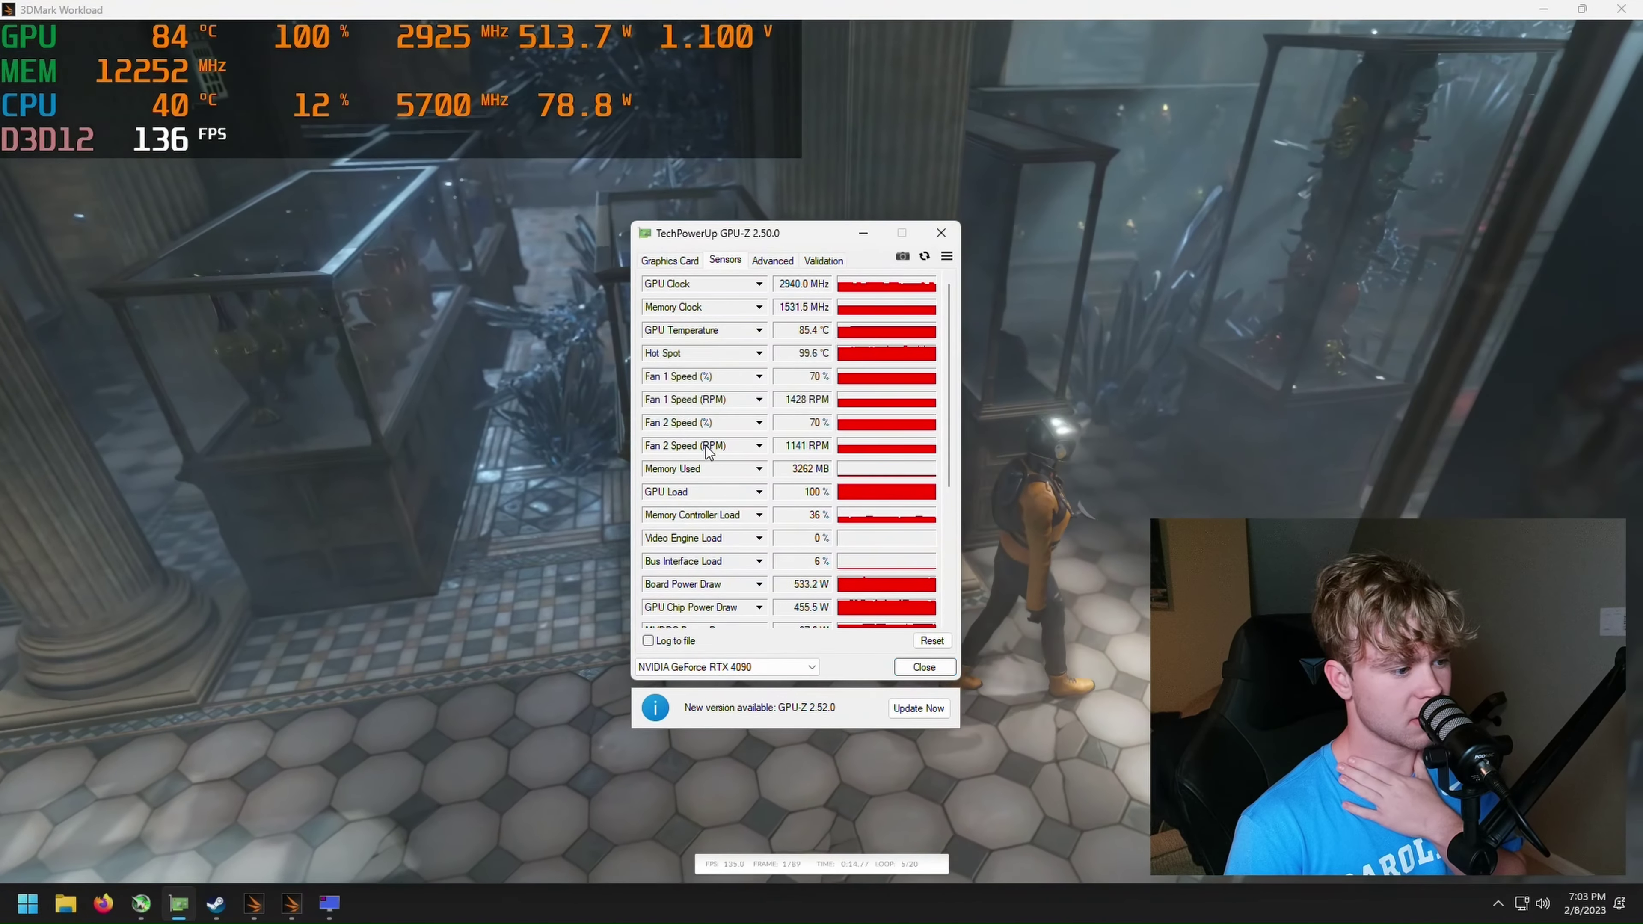
pyautogui.scroll(-2, 702, 557)
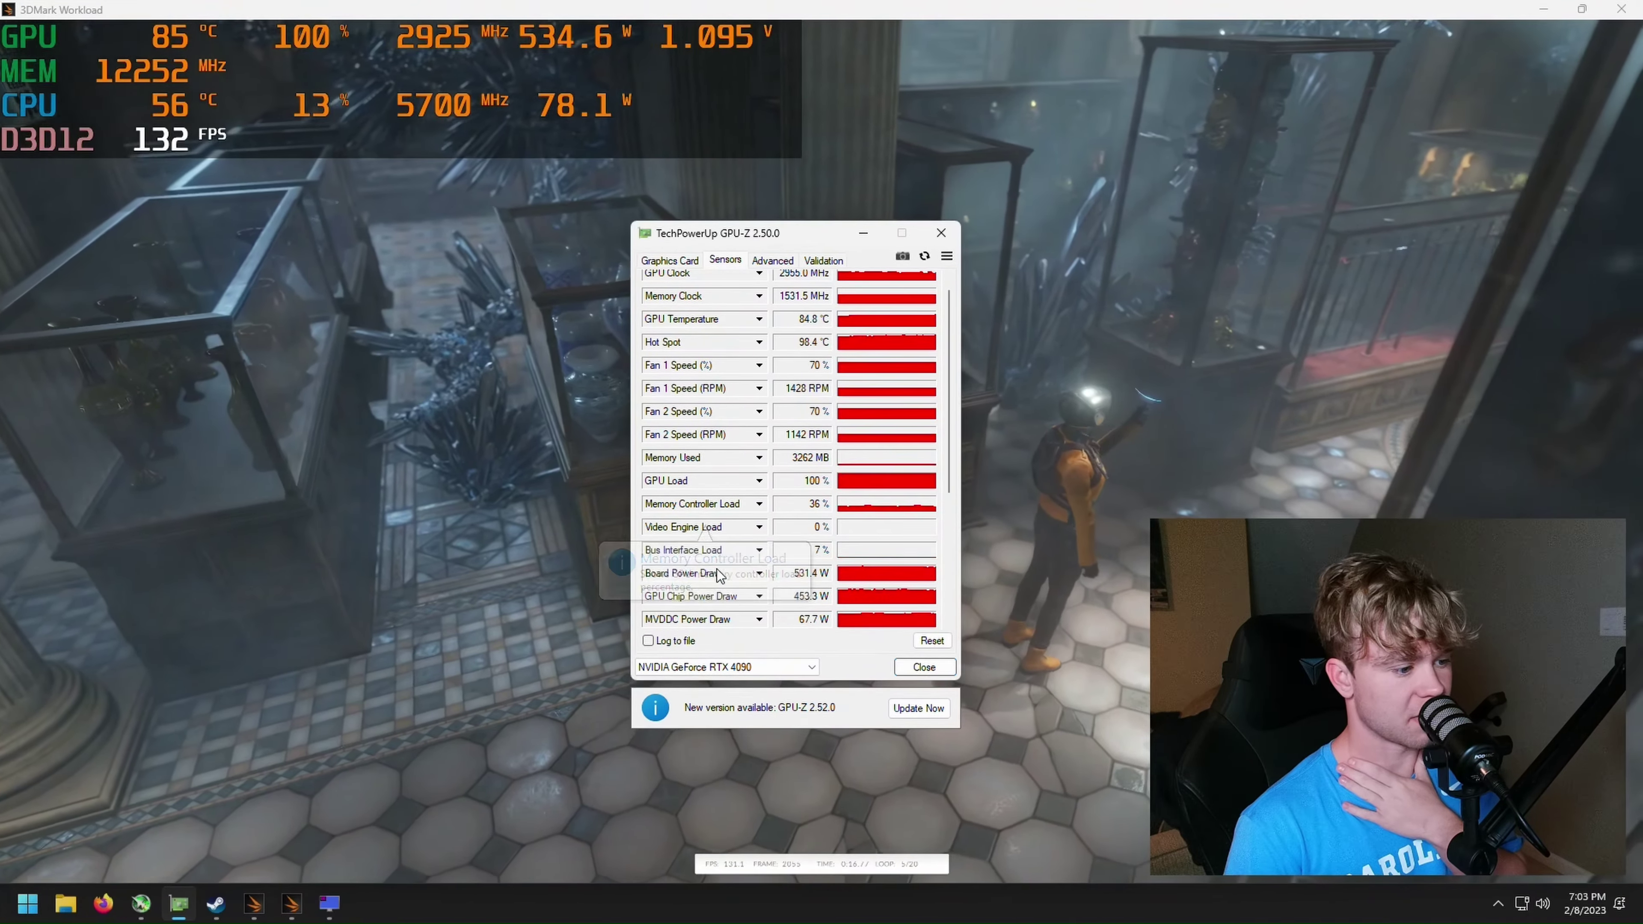
pyautogui.scroll(2, 711, 588)
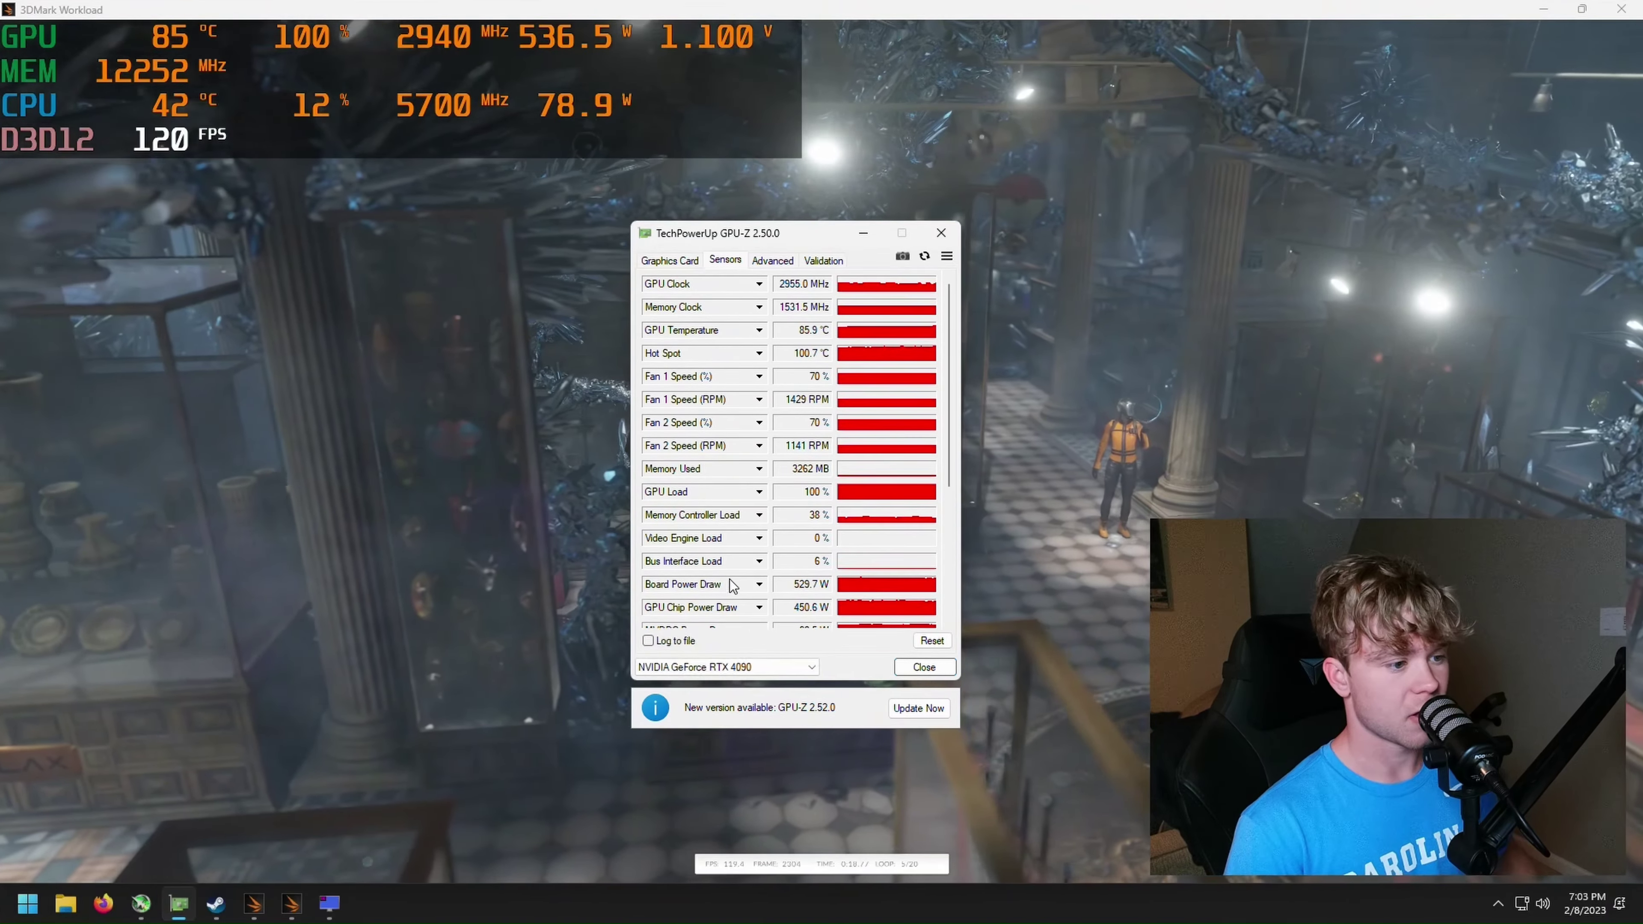
pyautogui.press('super')
# Launch HWiNFO in sensors-only mode and move GPU-Z up and to the left
pyautogui.write('hwinfo')
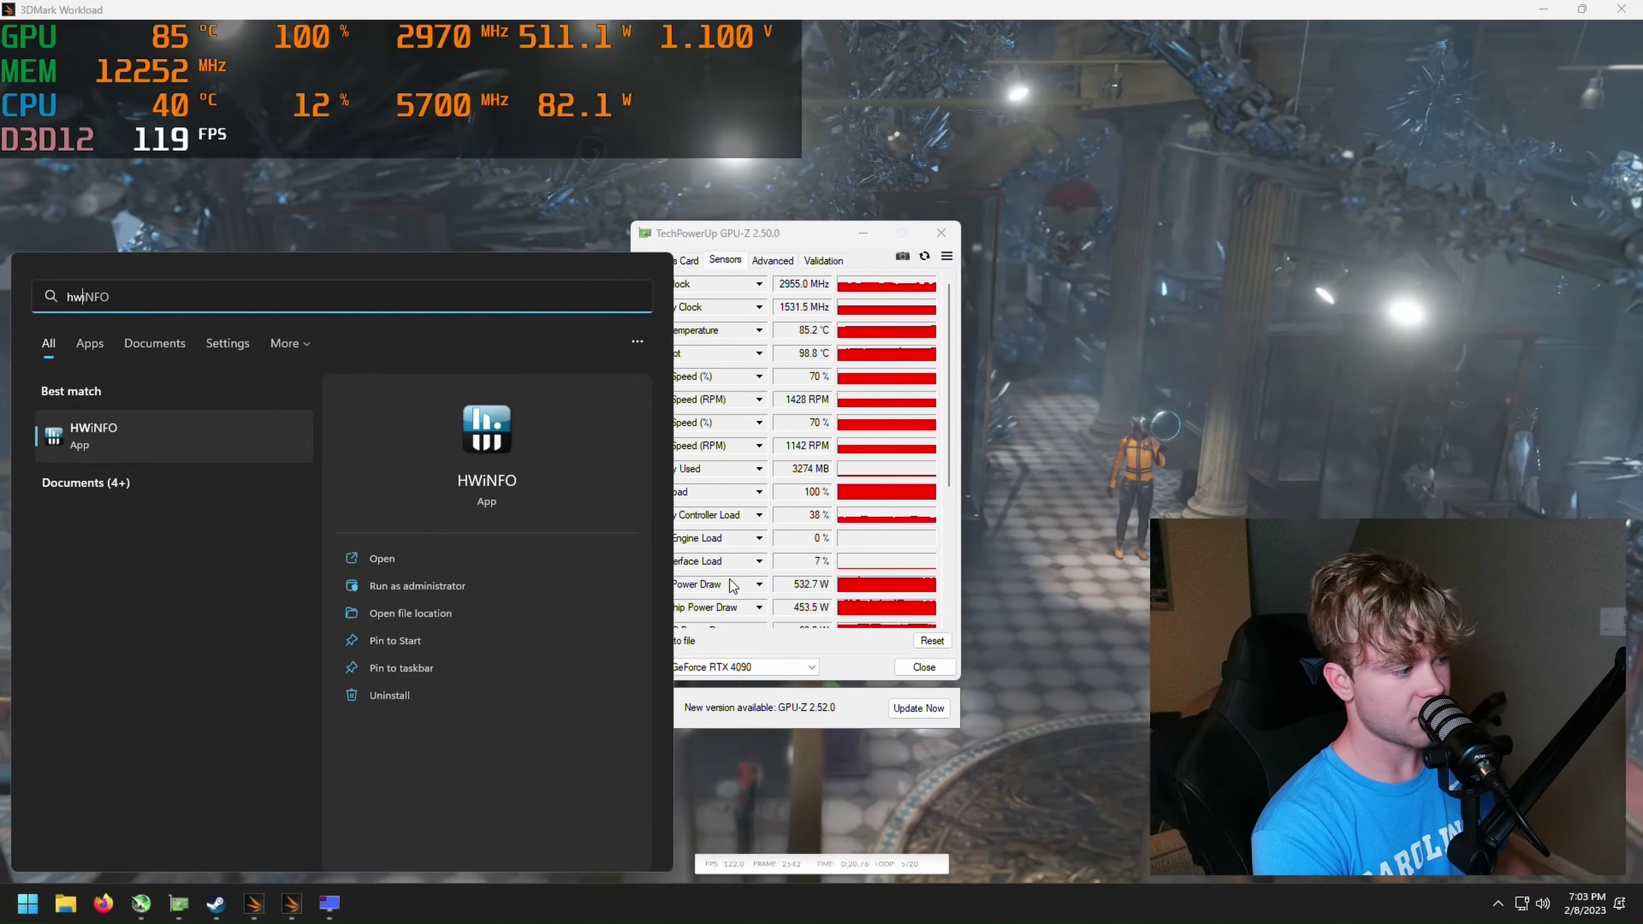
pyautogui.press('Return')
pyautogui.press('Return')
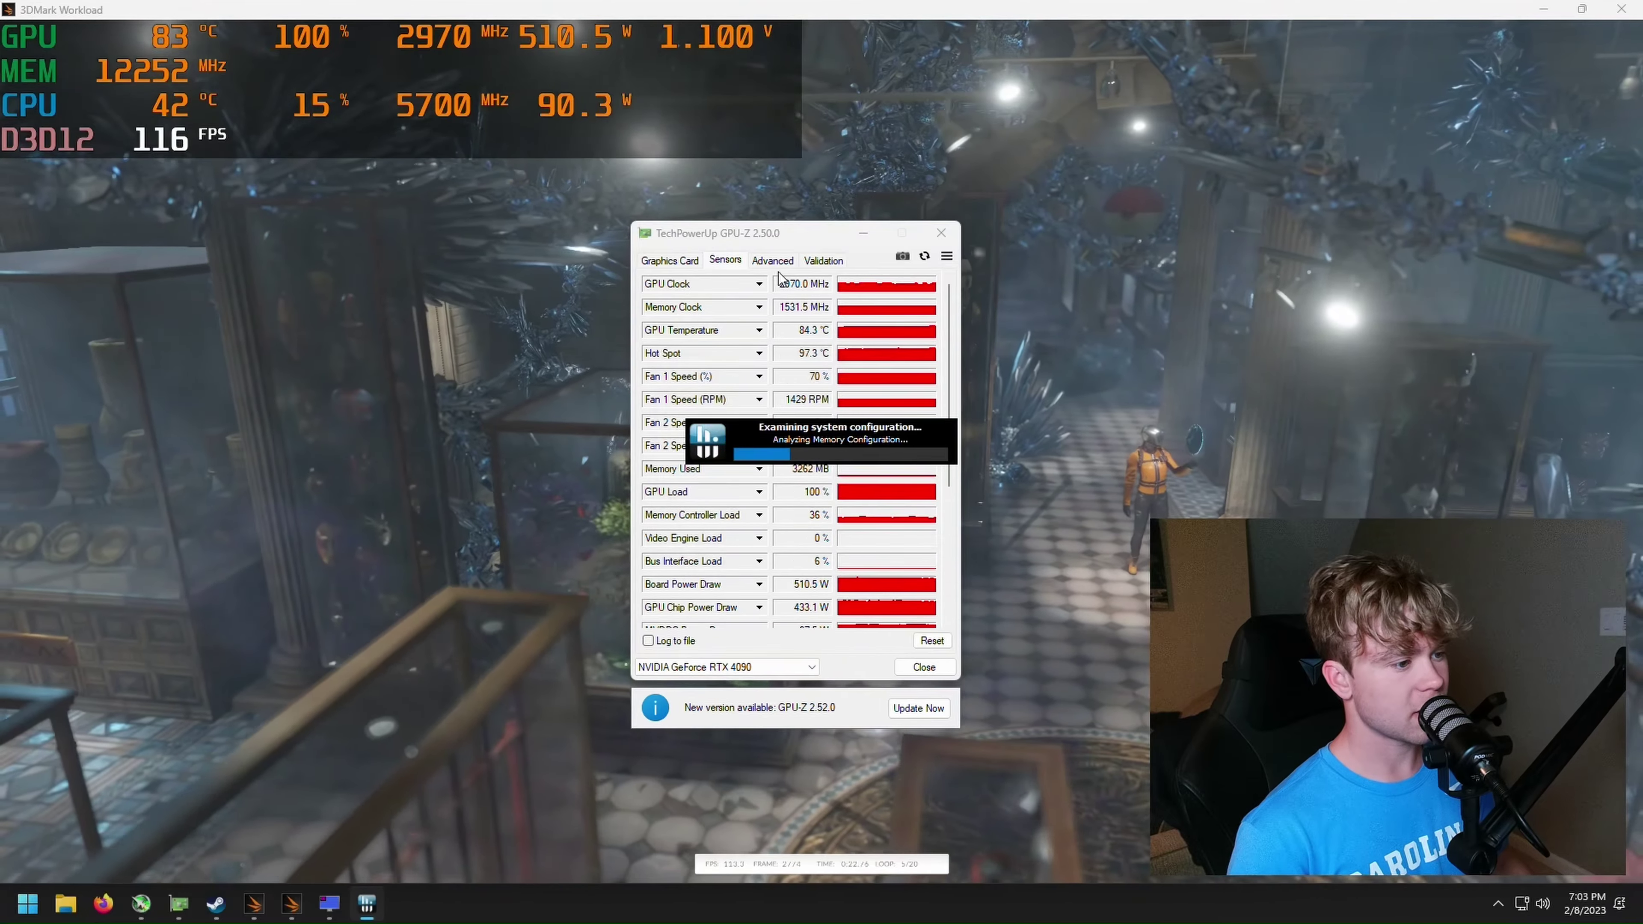
pyautogui.moveTo(755, 242); pyautogui.dragTo(524, 217)
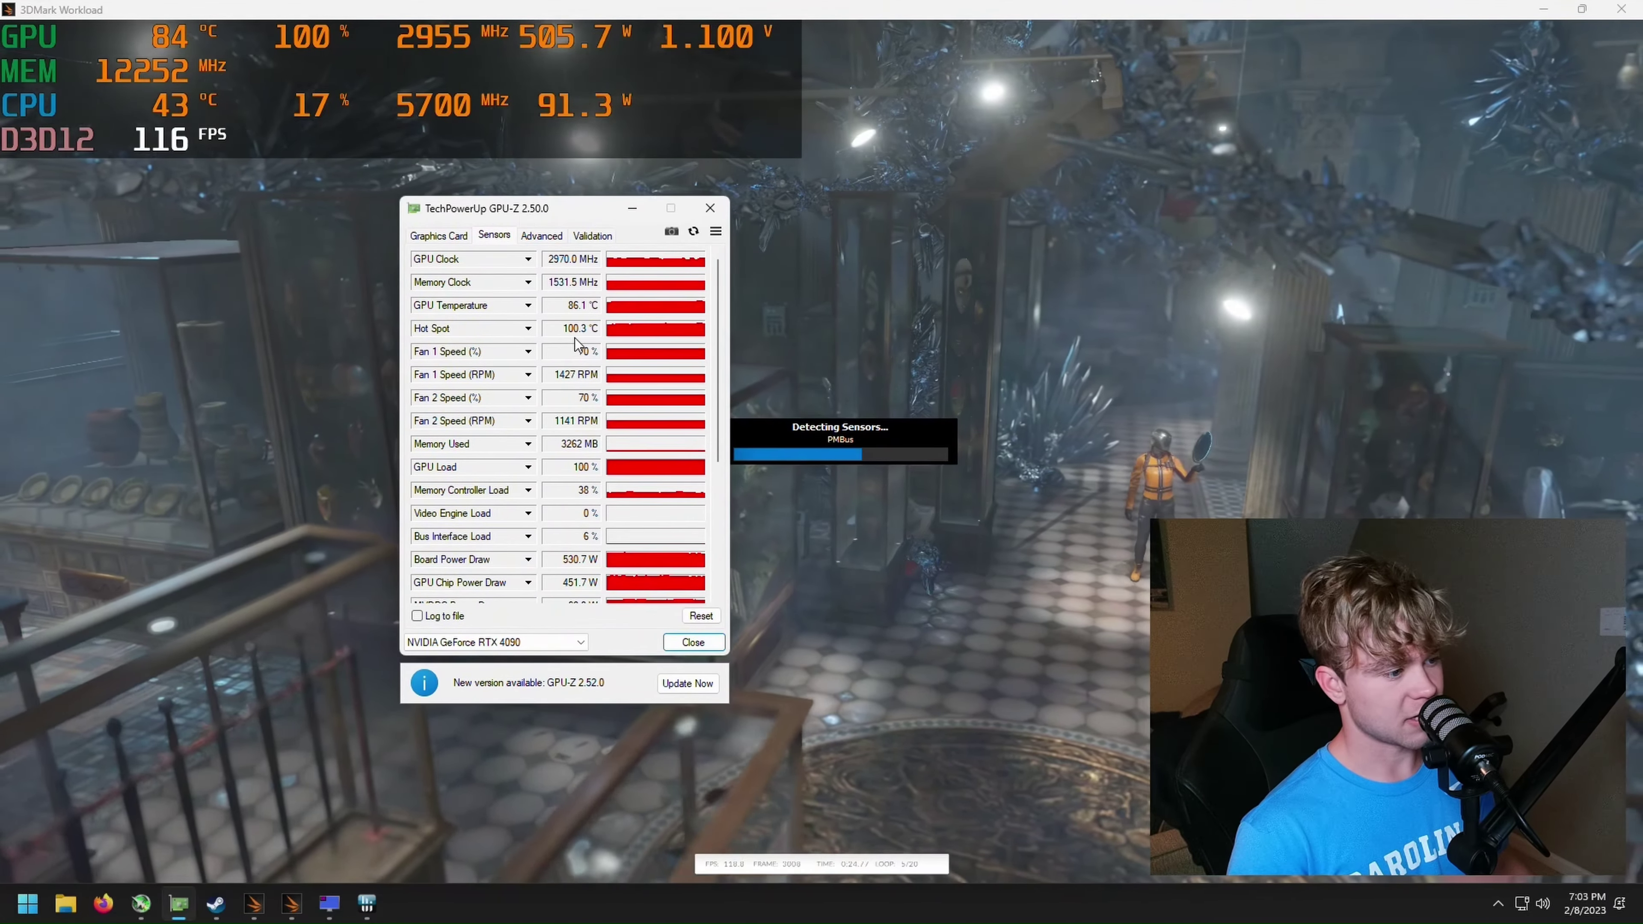
# Place HWiNFO's GPU sensors beside GPU-Z, showing hot spot near 101 °C and memory junction 82 °C
pyautogui.scroll(-15, 1566, 247)
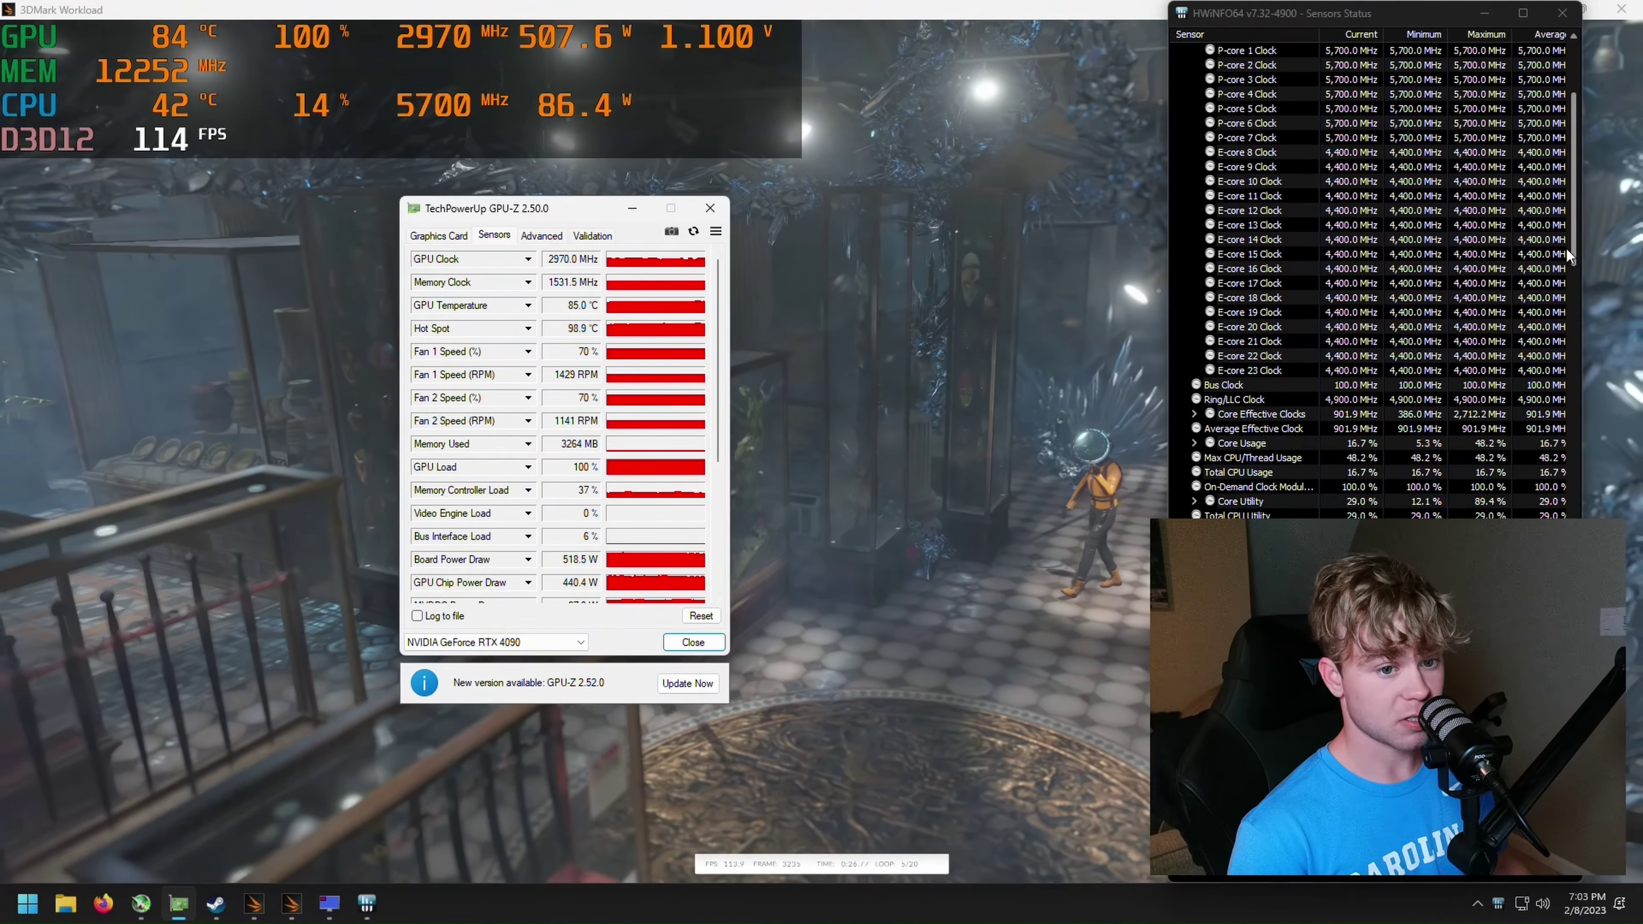
pyautogui.scroll(-10, 1574, 247)
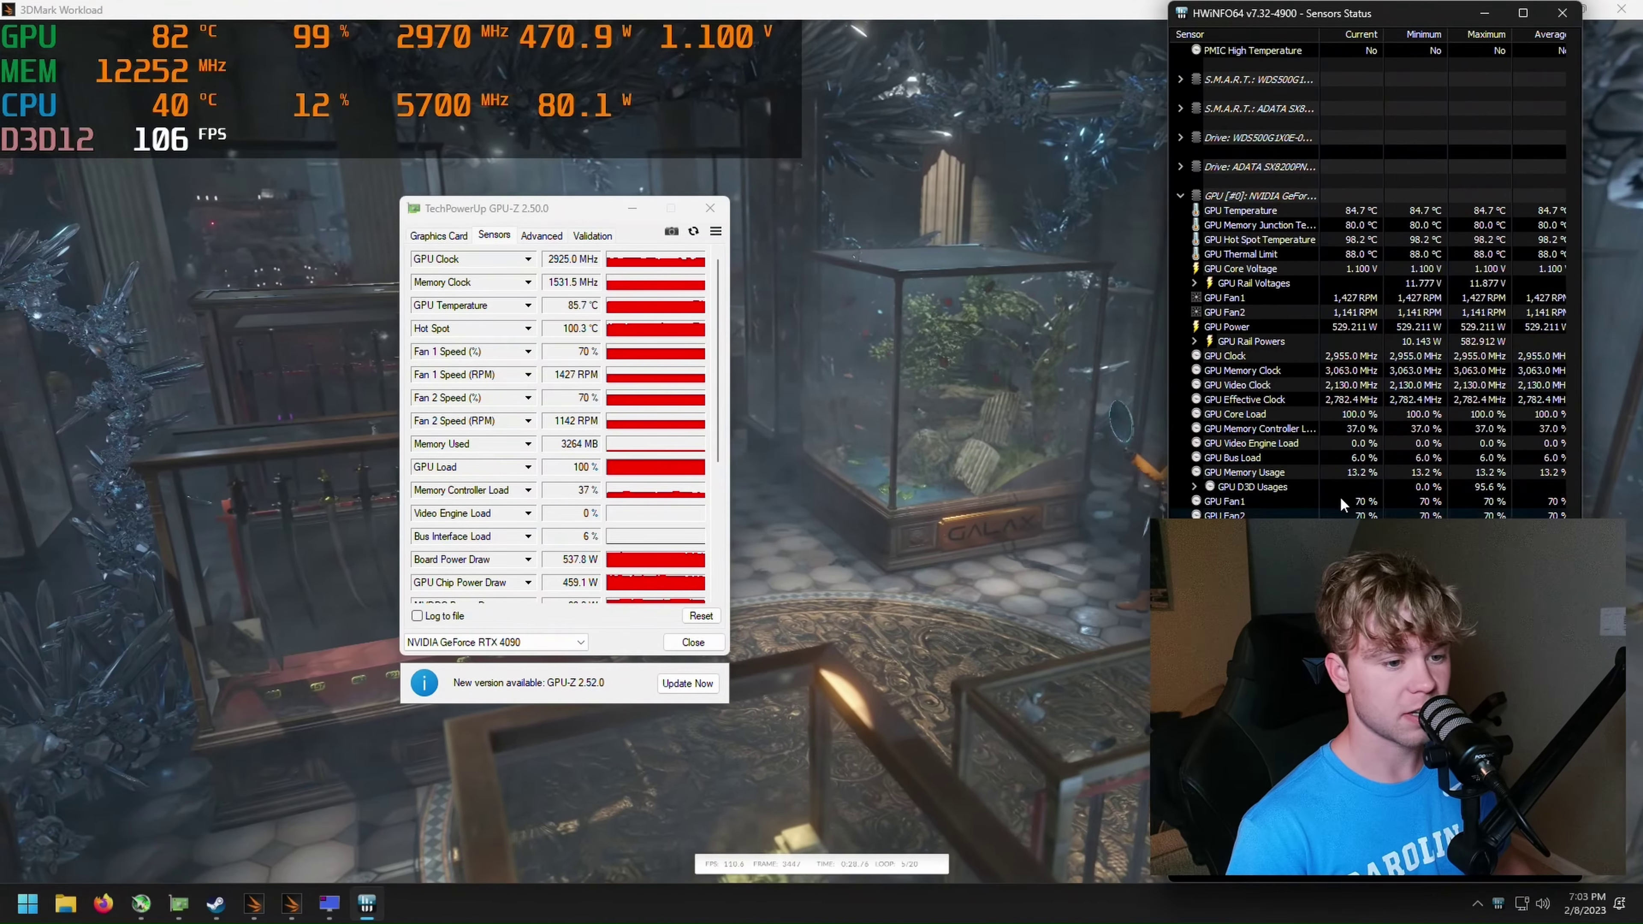
pyautogui.moveTo(1302, 15); pyautogui.dragTo(796, 18)
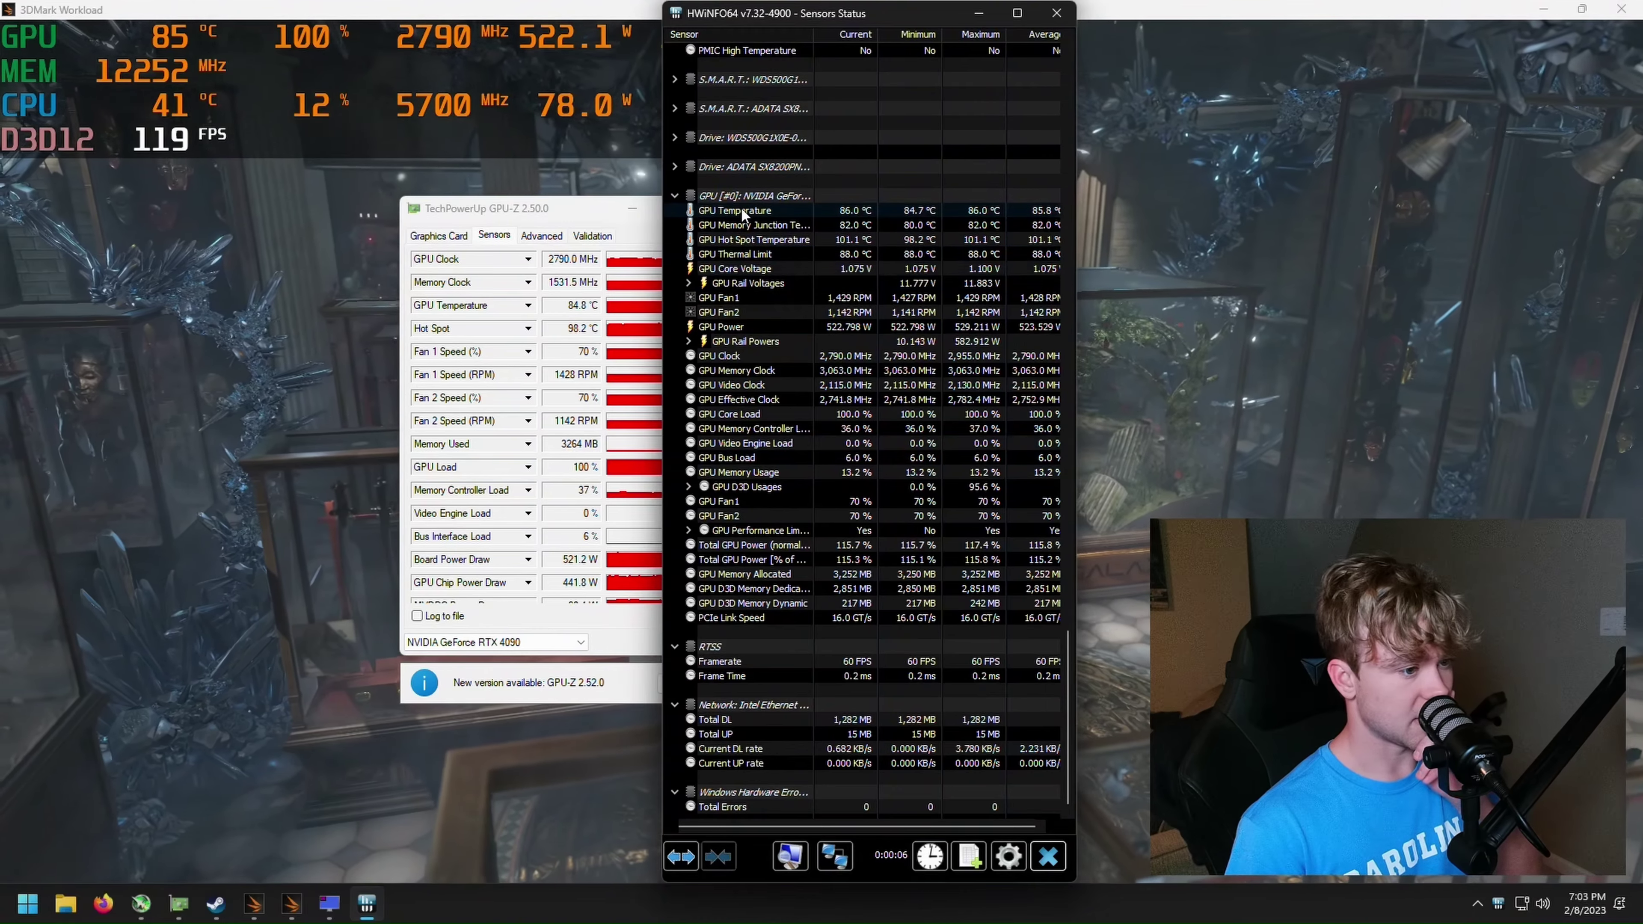
pyautogui.moveTo(726, 228)
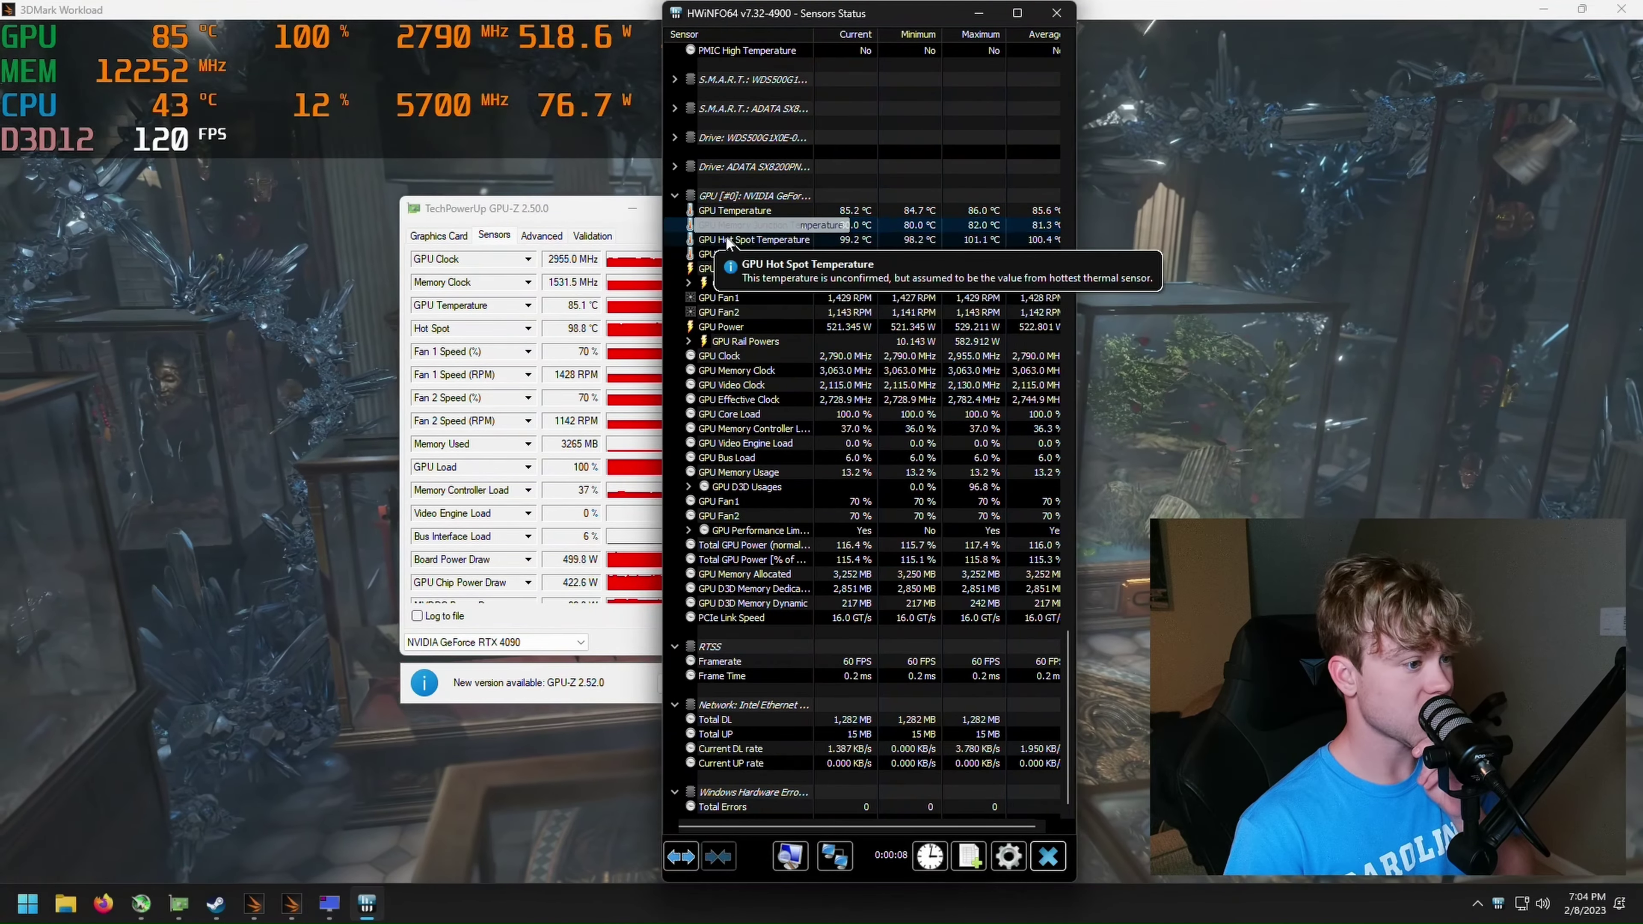
pyautogui.moveTo(781, 254)
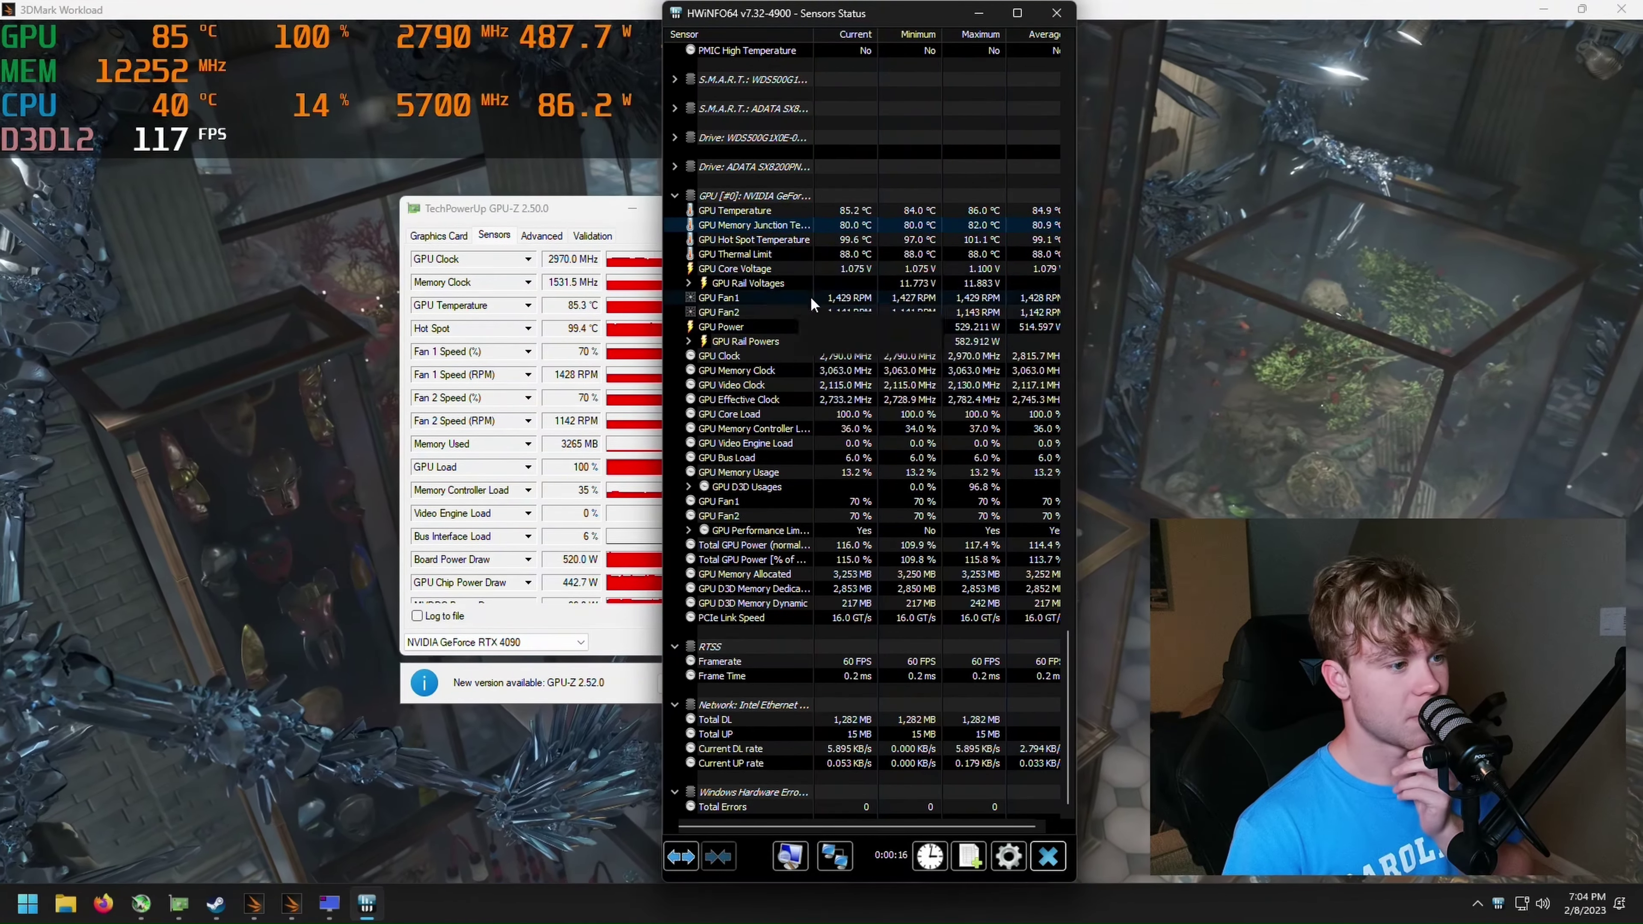
pyautogui.moveTo(808, 299)
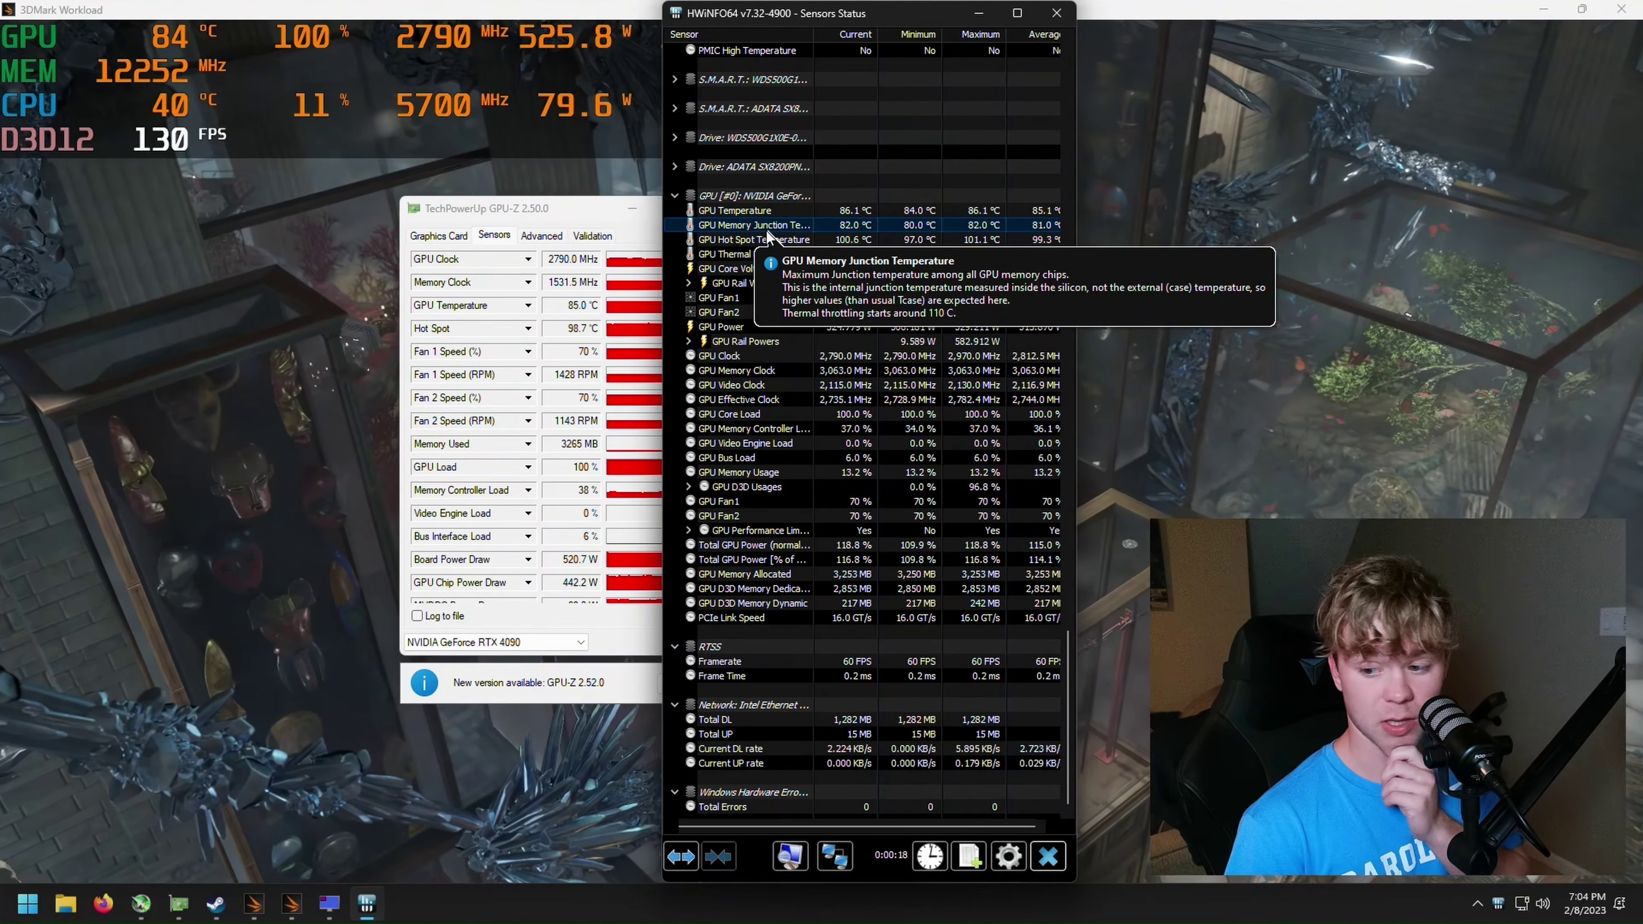
pyautogui.moveTo(810, 351)
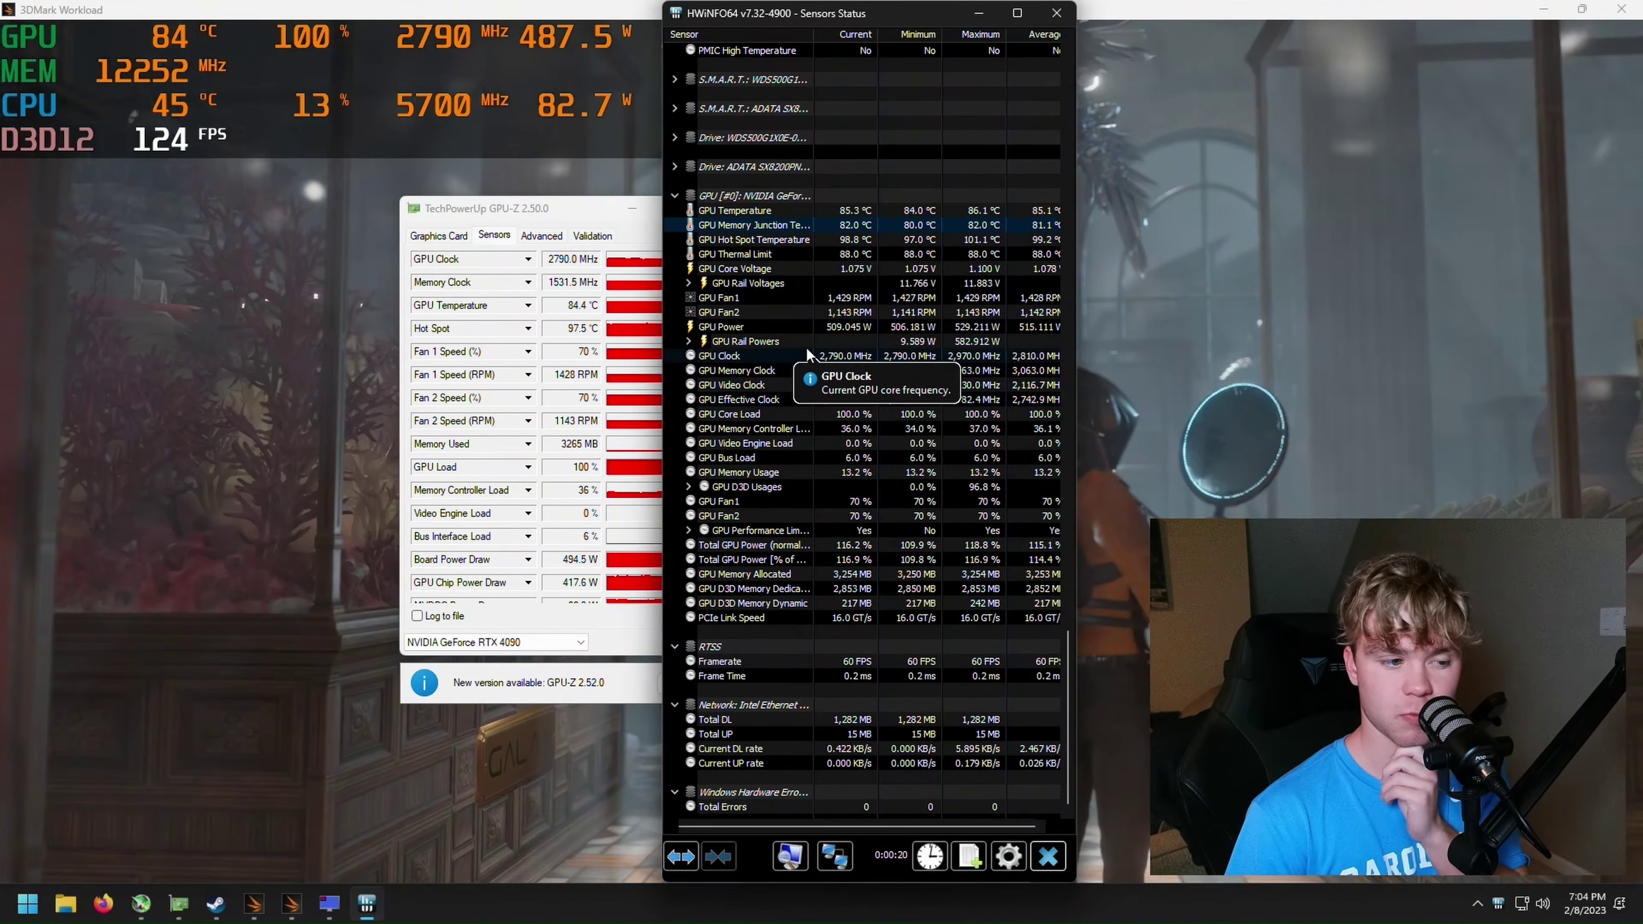
pyautogui.moveTo(1062, 317)
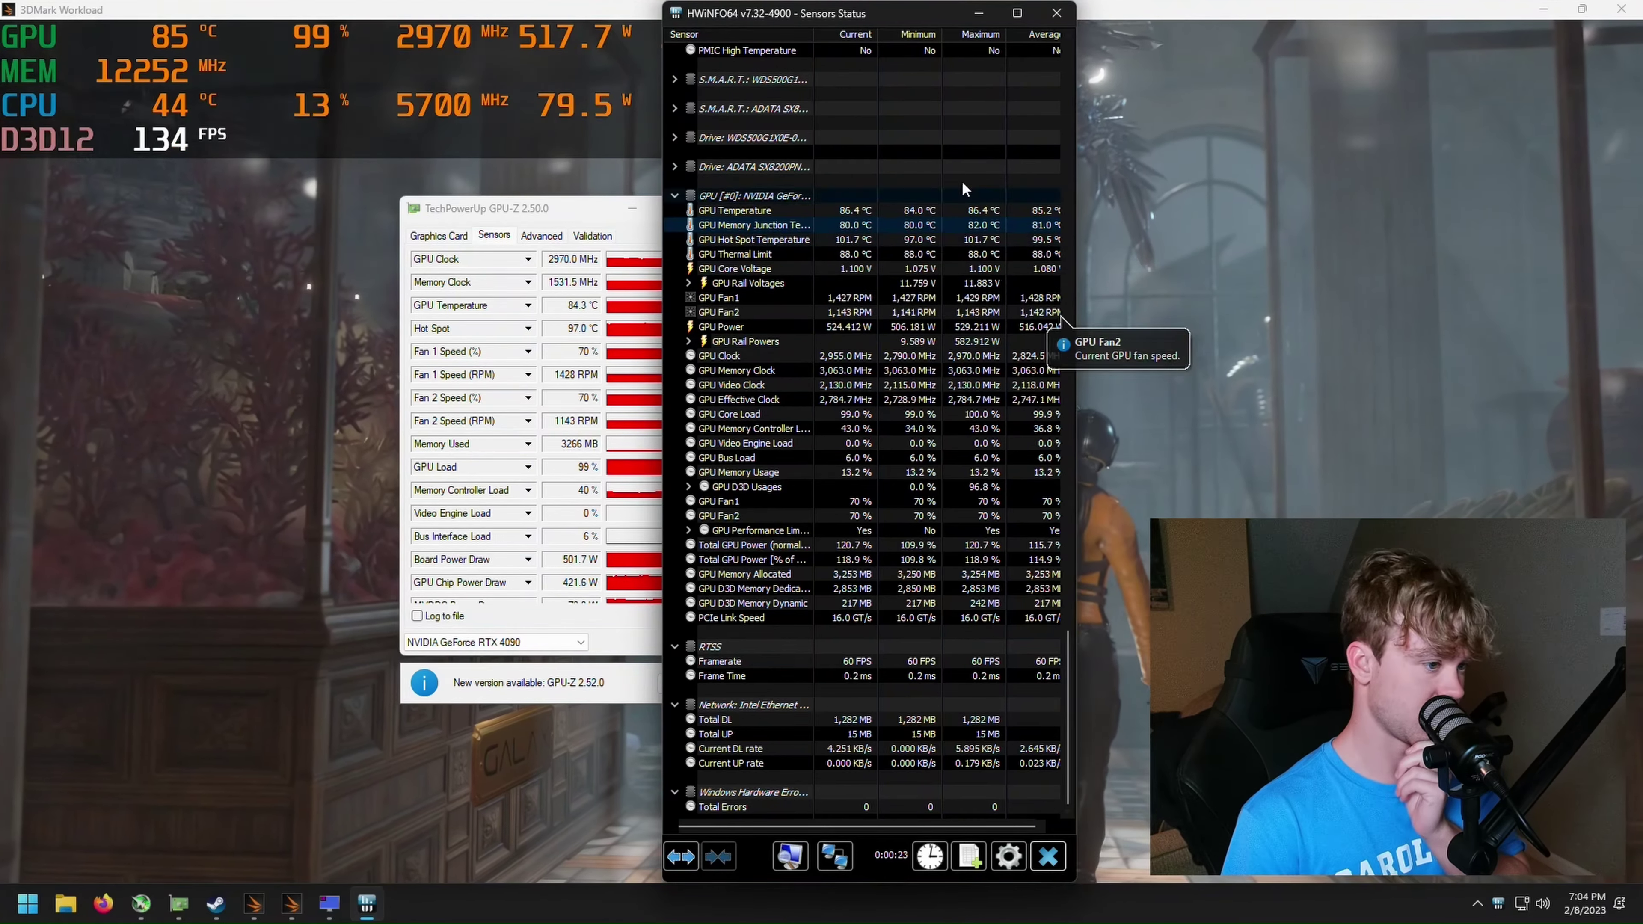
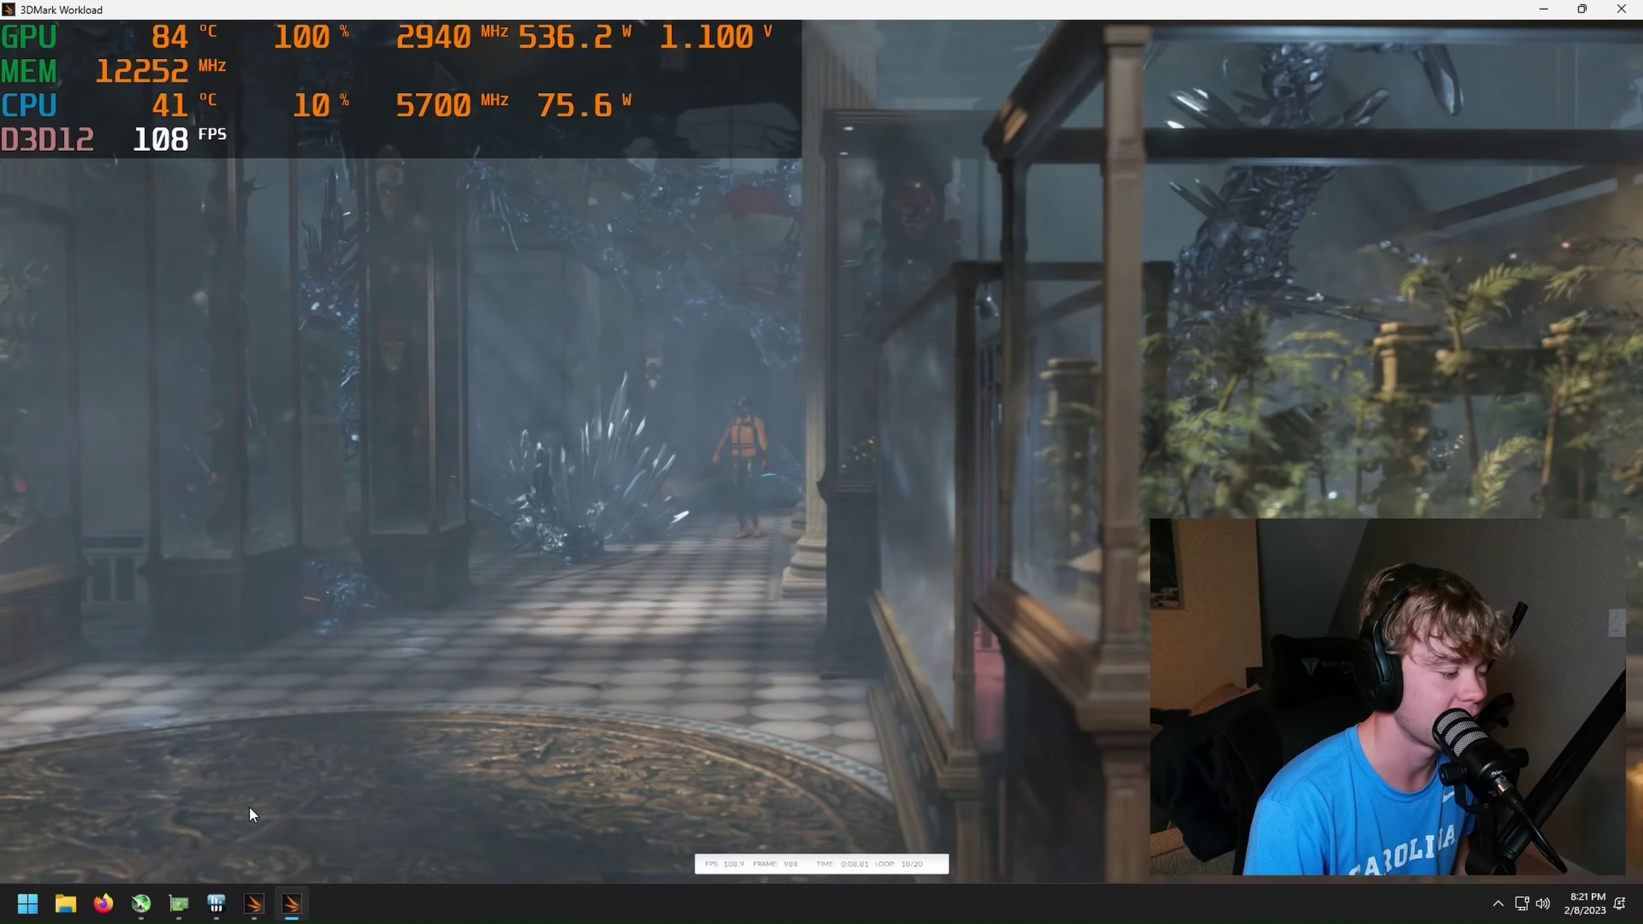
pyautogui.moveTo(286, 907)
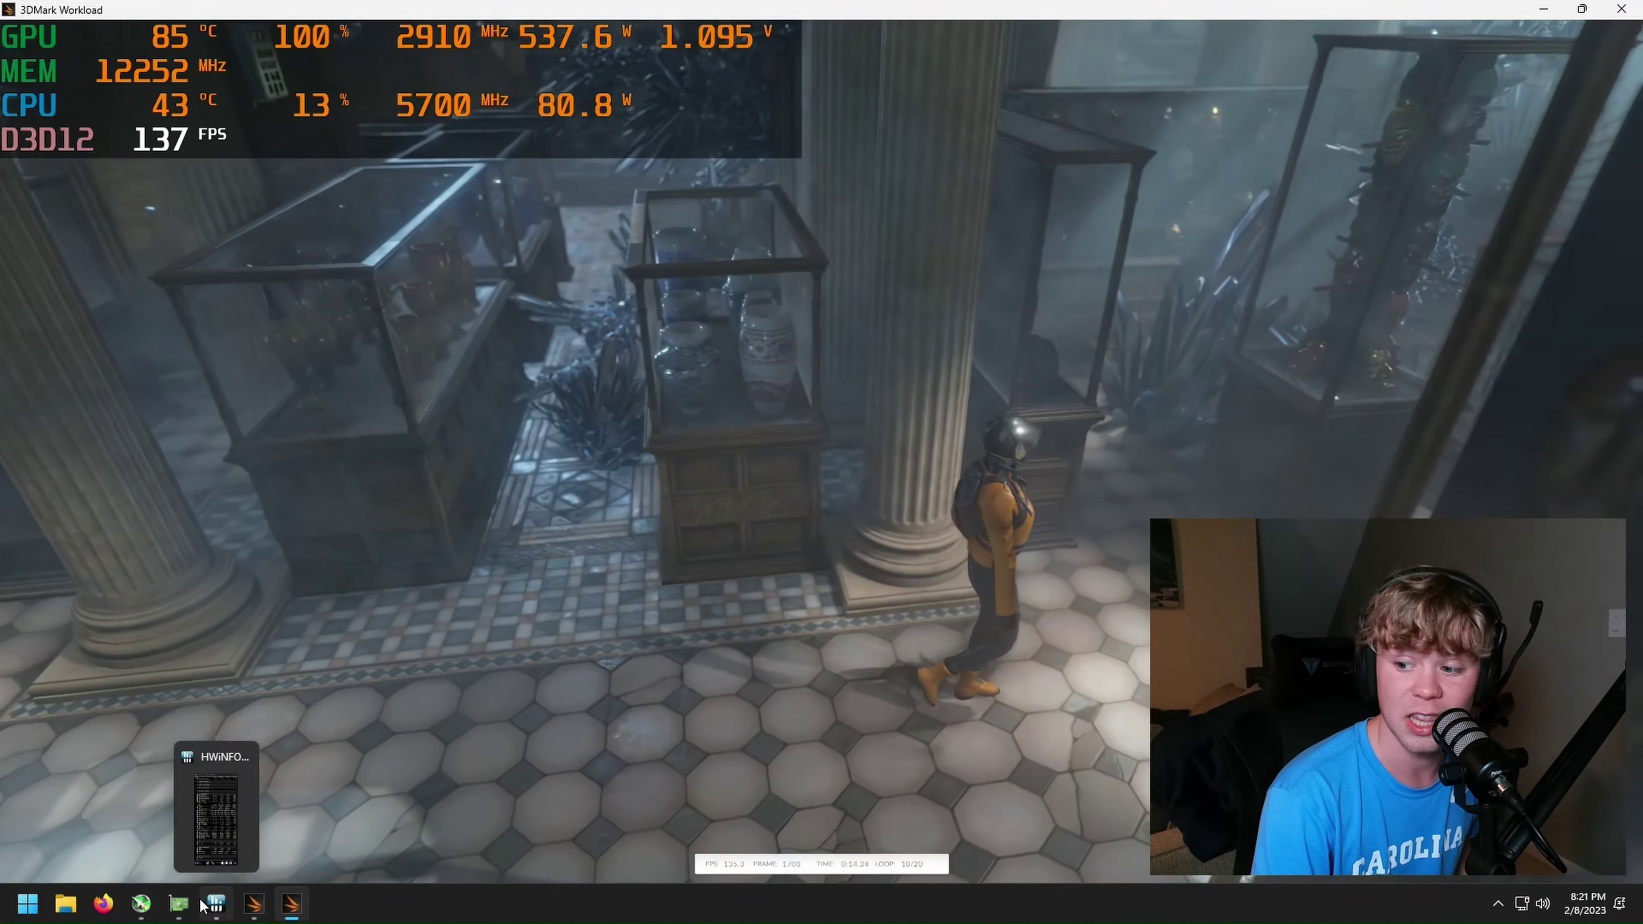
pyautogui.click(214, 904)
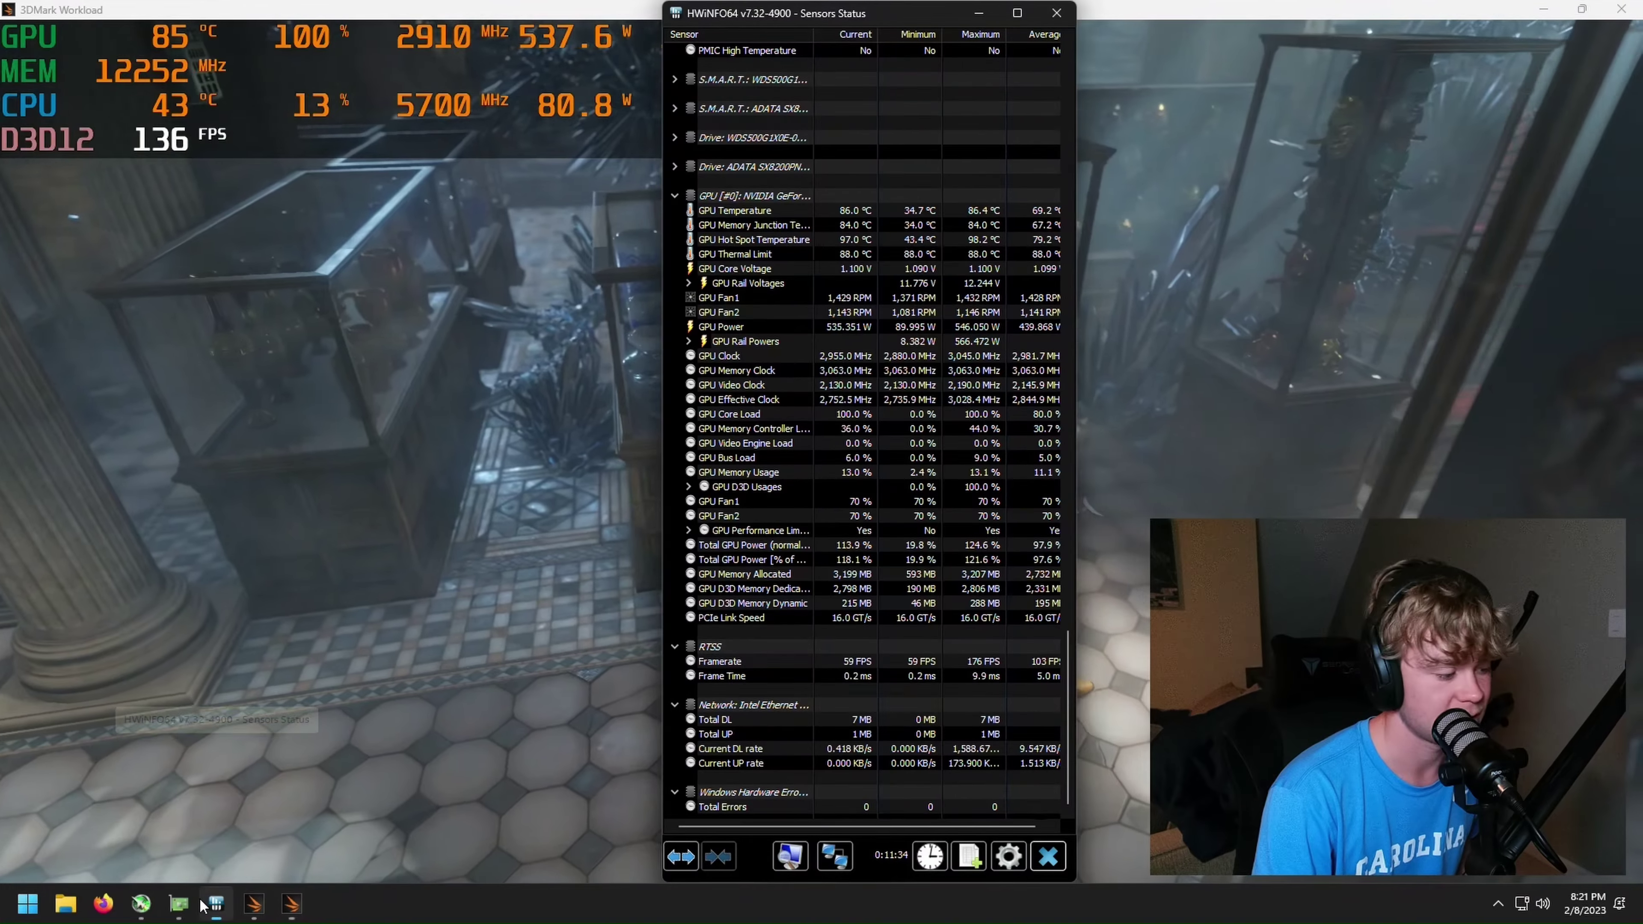
pyautogui.click(179, 904)
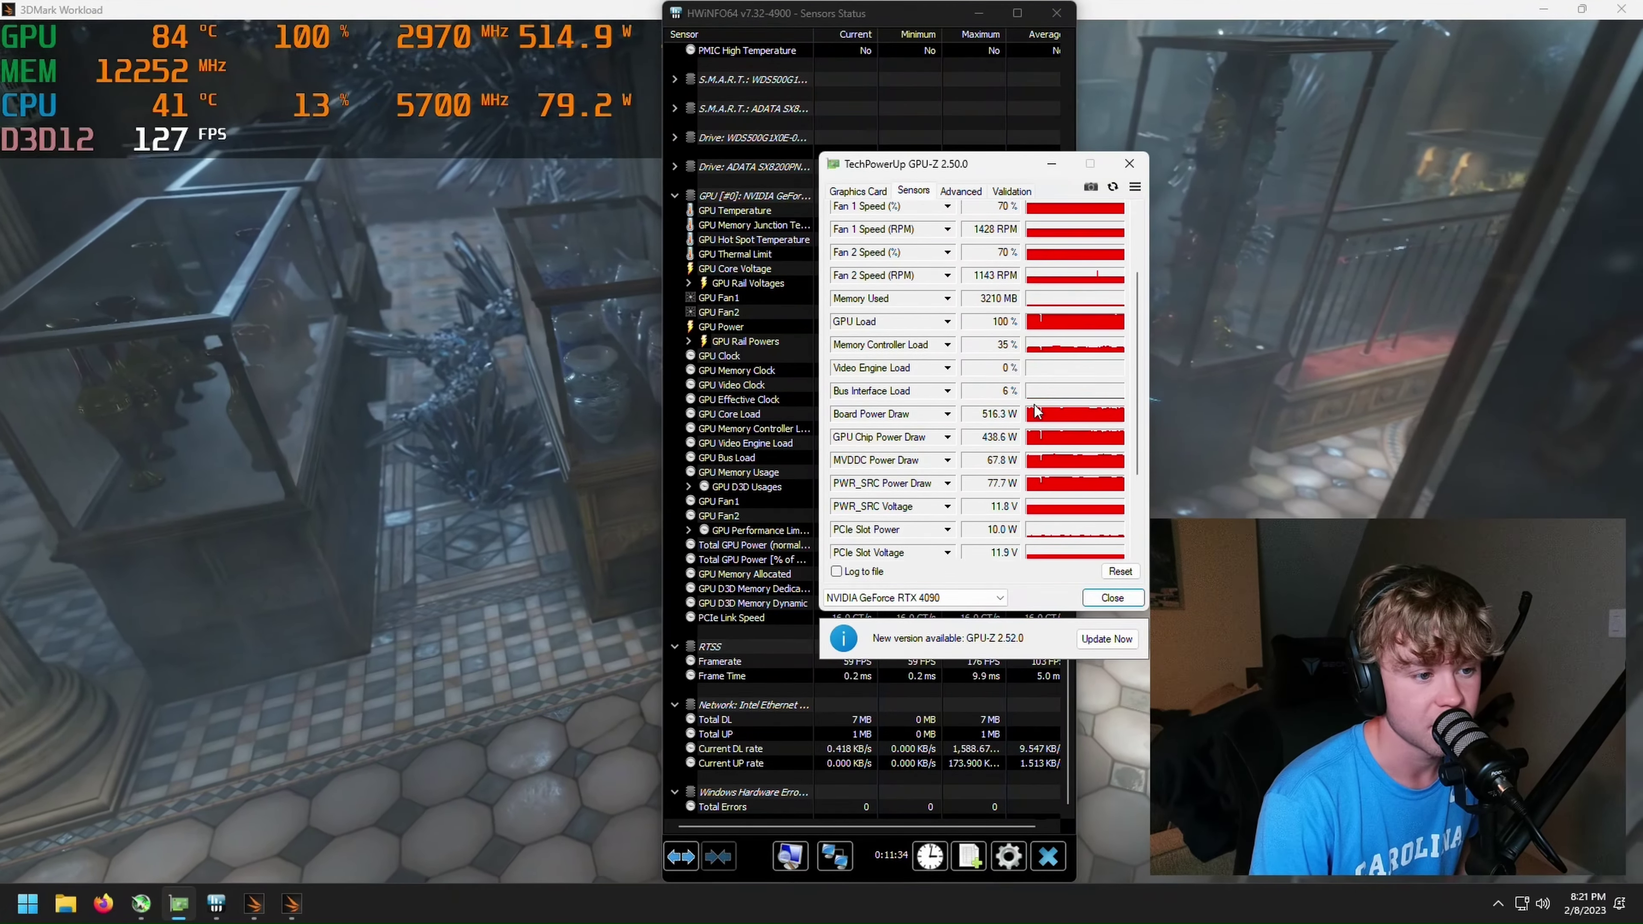
pyautogui.scroll(5, 973, 405)
pyautogui.click(479, 285)
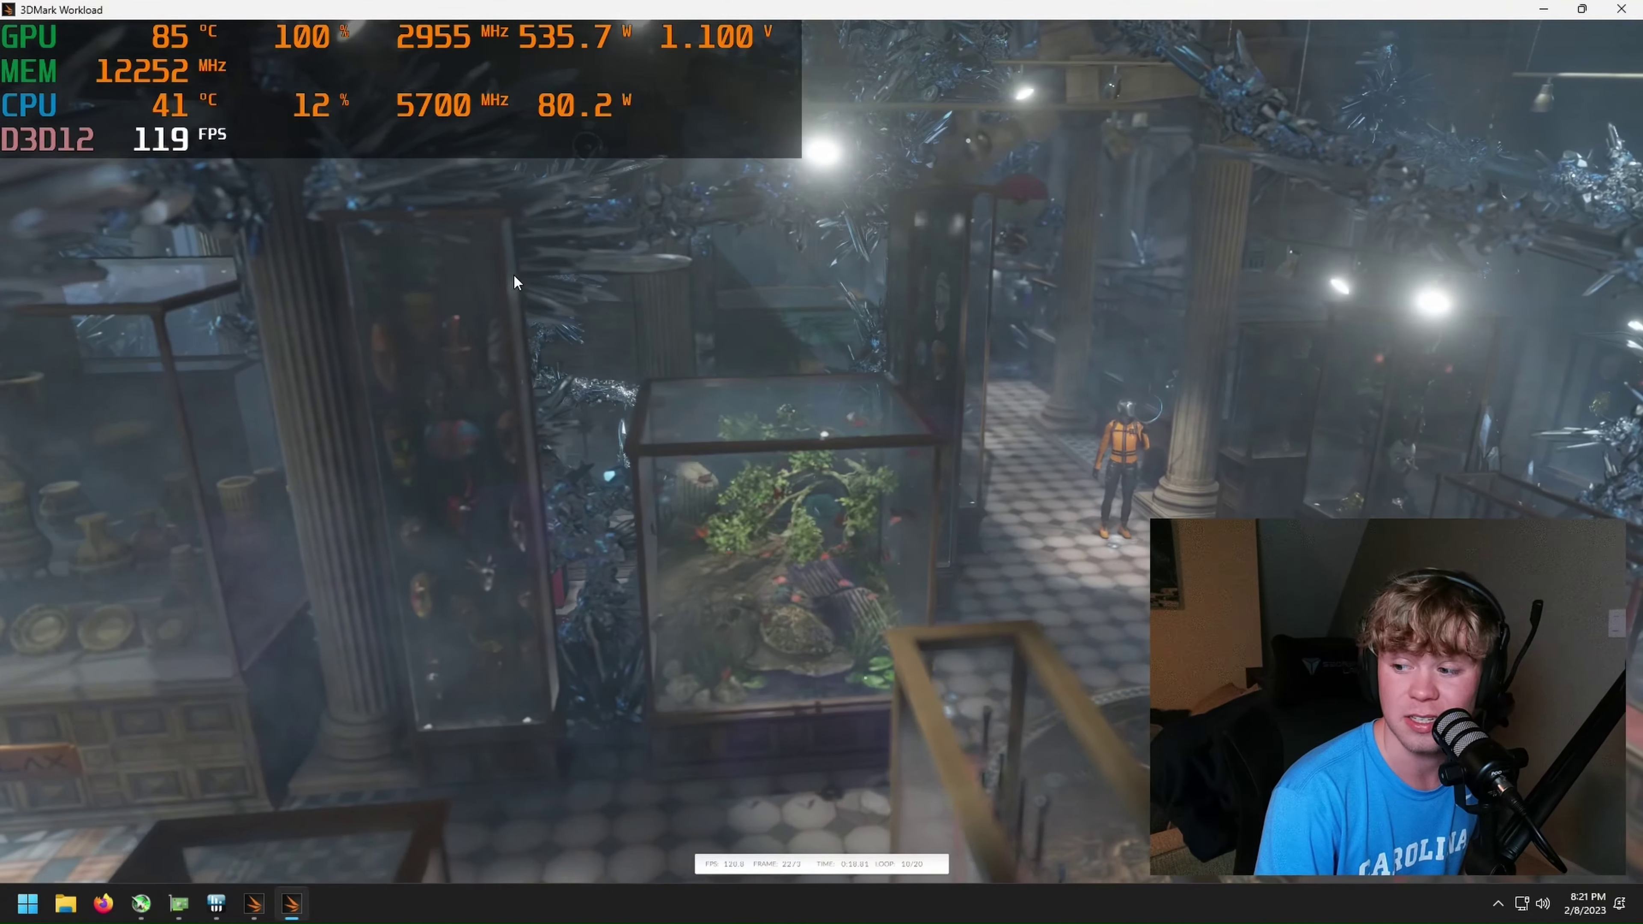